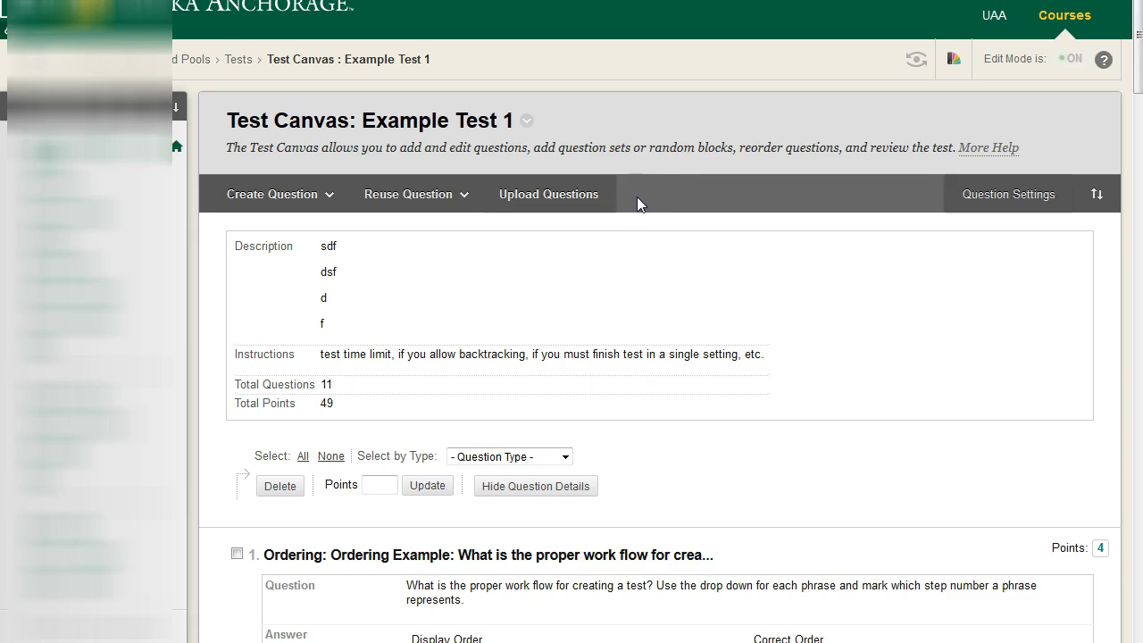
- Open the Ordering Example question in the test canvas for editing
left_click(320, 194)
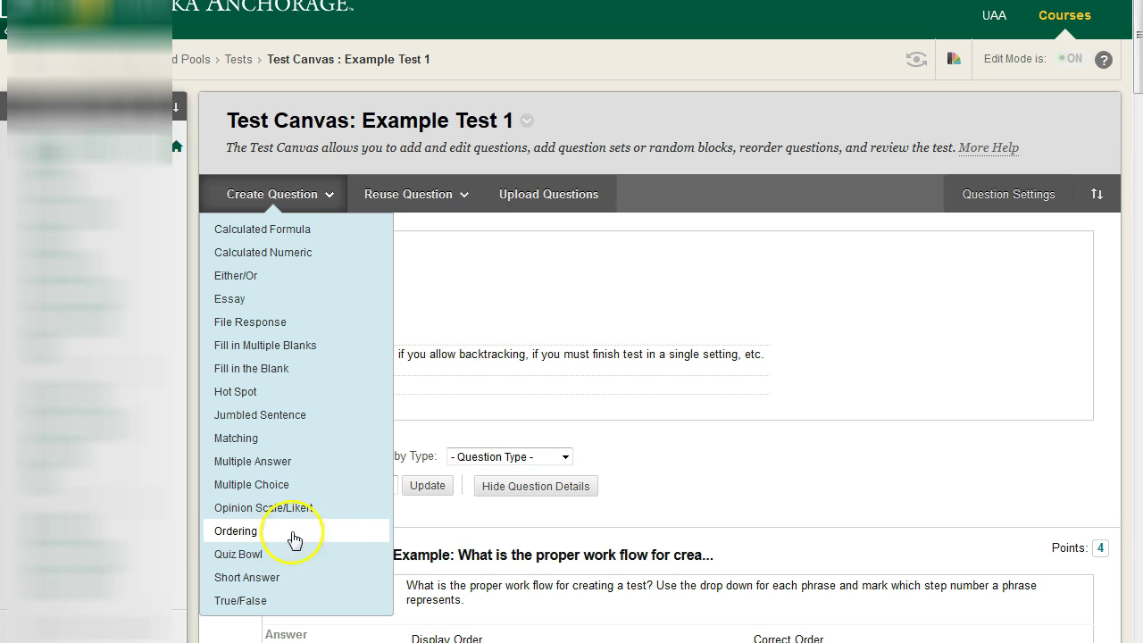
scroll(923, 286, "down", 4)
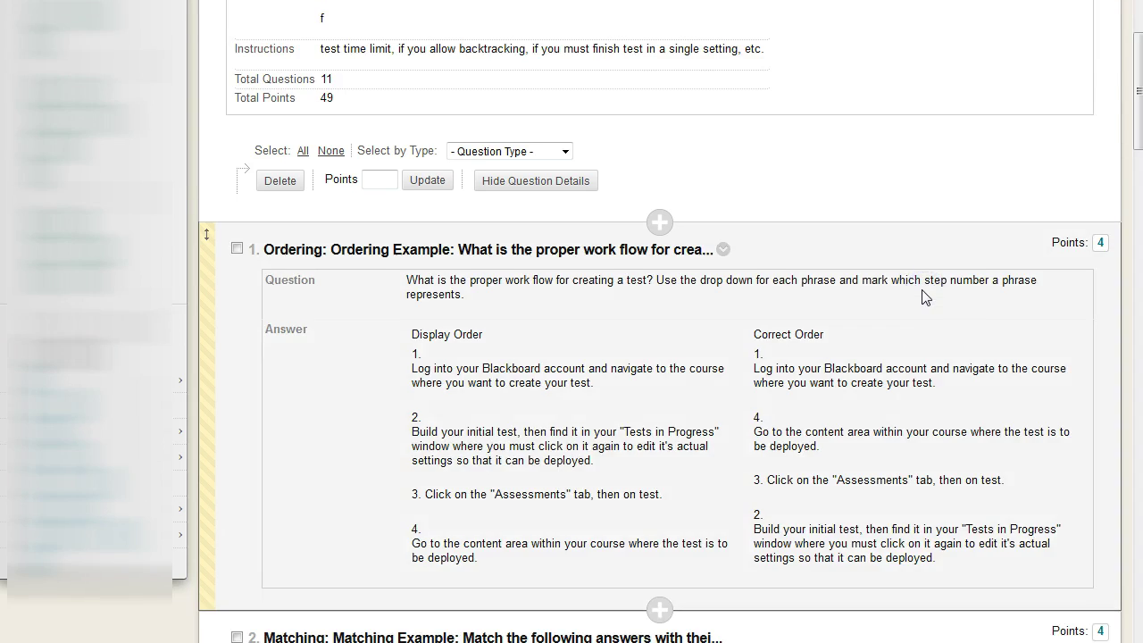
scroll(923, 297, "down", 2)
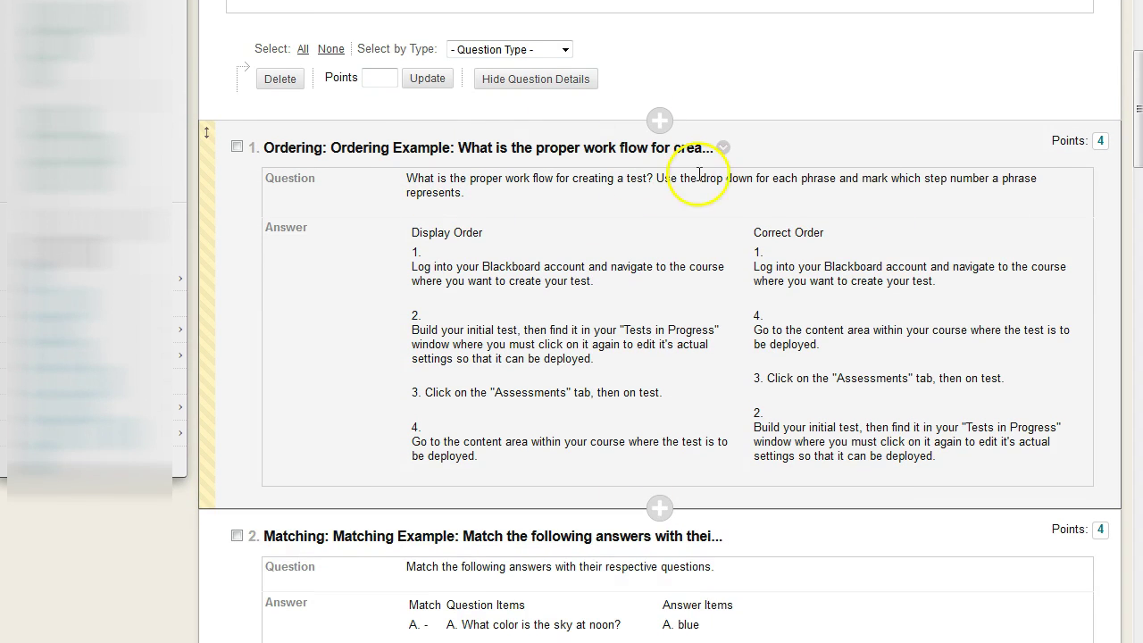
left_click(724, 147)
left_click(773, 67)
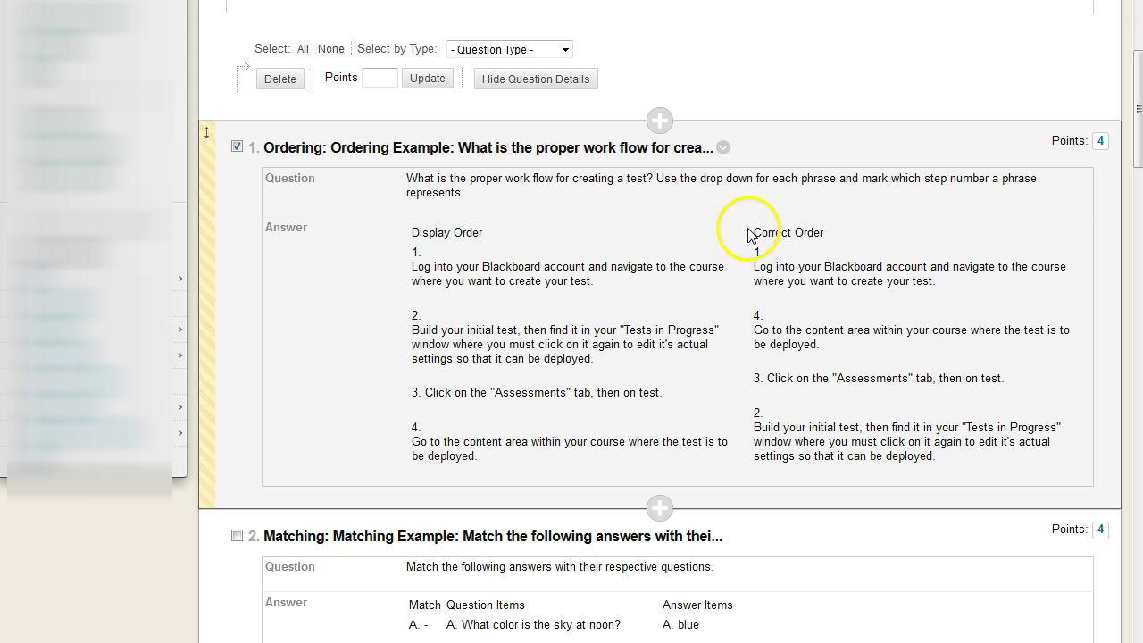
- Examine the ordering question's title, question text, options and the four answers entered in their correct order
scroll(536, 295, "down", 1)
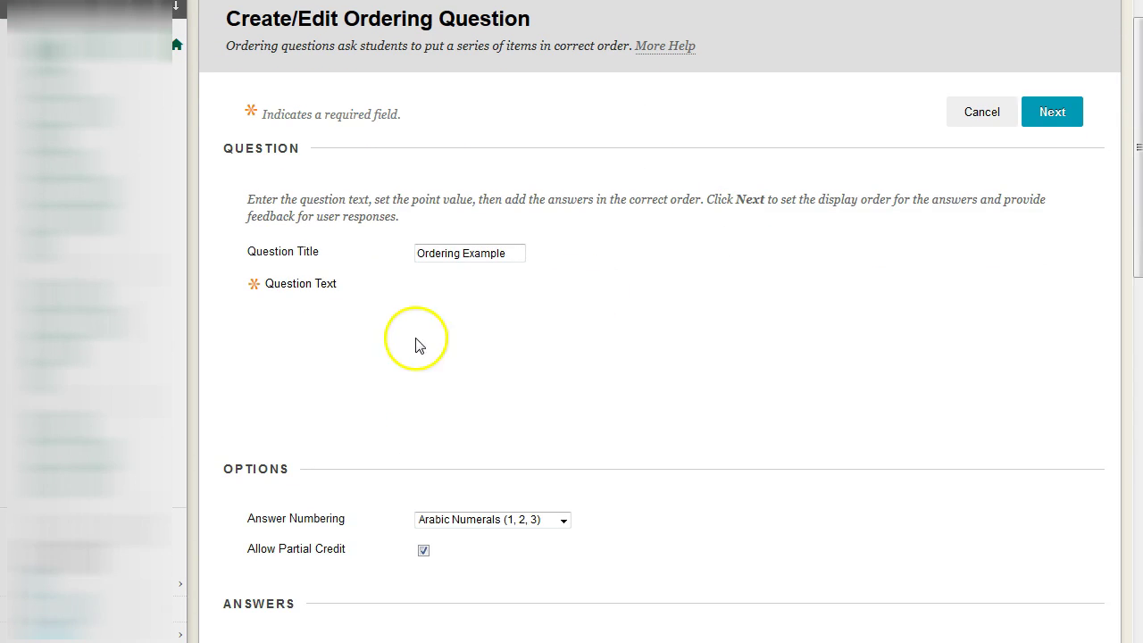
scroll(741, 295, "down", 1)
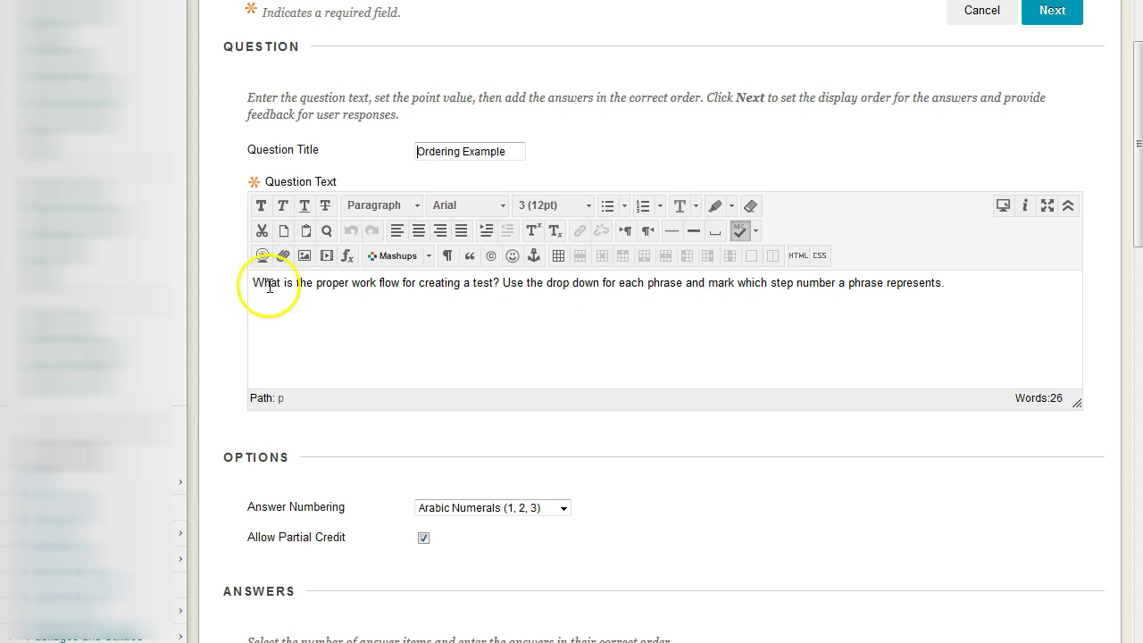
left_click_drag(255, 284, 456, 311)
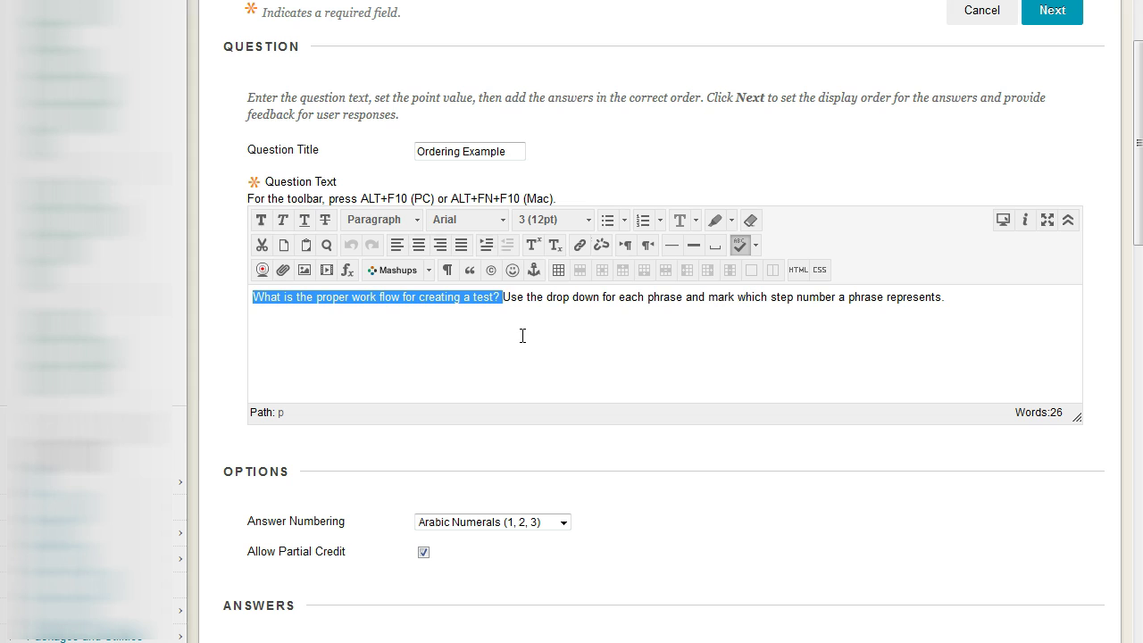
left_click(527, 336)
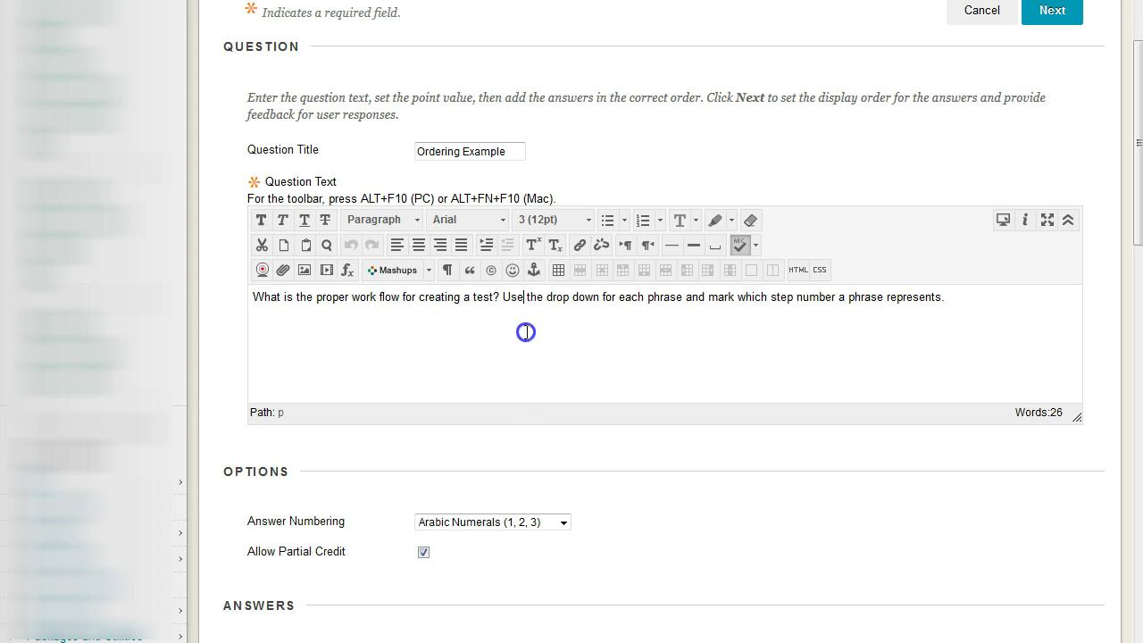
left_click_drag(500, 298, 250, 310)
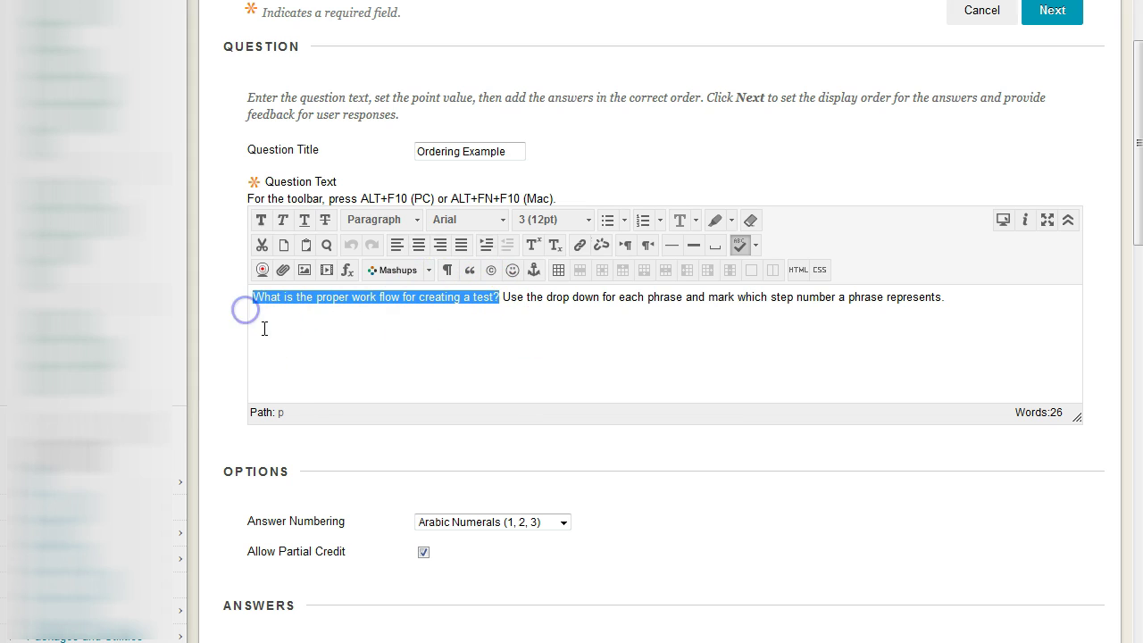
scroll(219, 340, "down", 5)
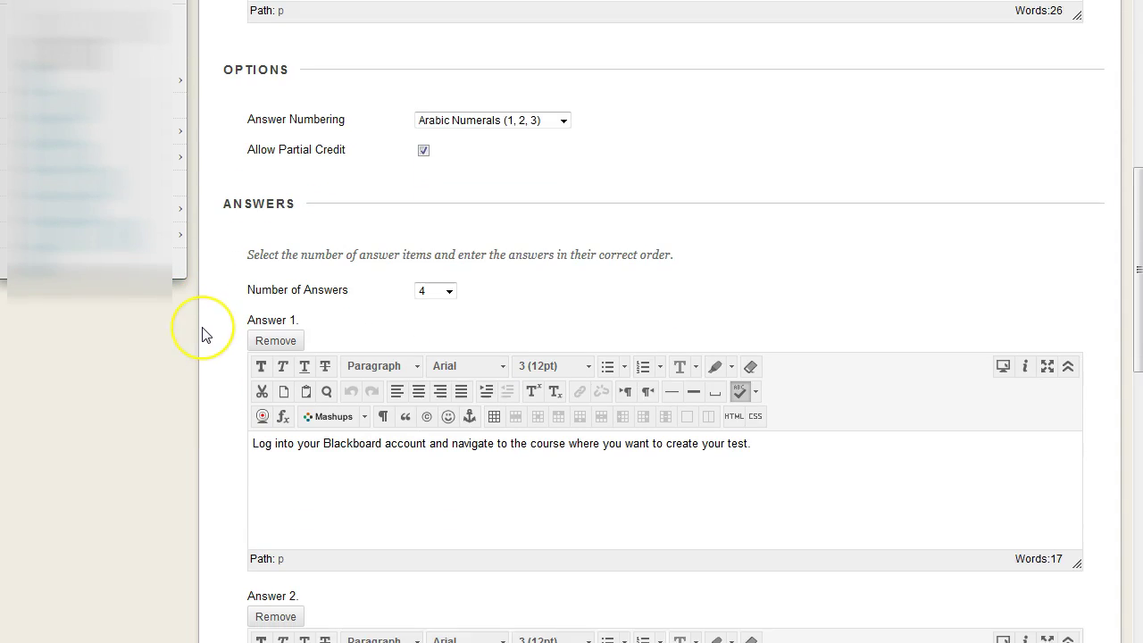
scroll(202, 335, "down", 2)
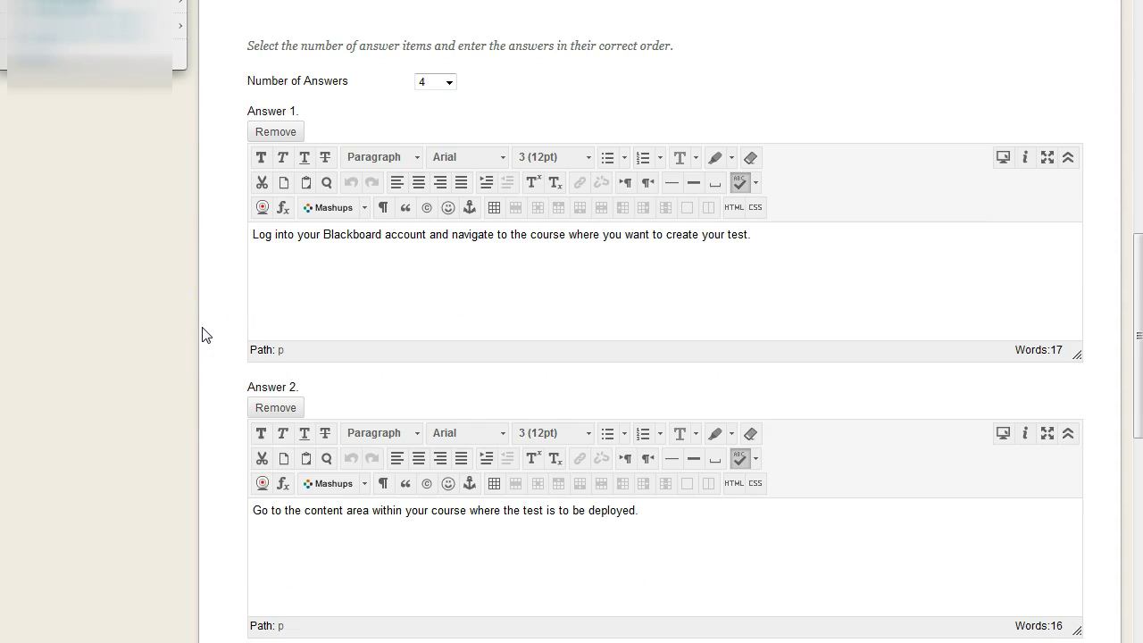
left_click_drag(750, 235, 206, 255)
scroll(332, 312, "down", 2)
left_click_drag(727, 337, 173, 348)
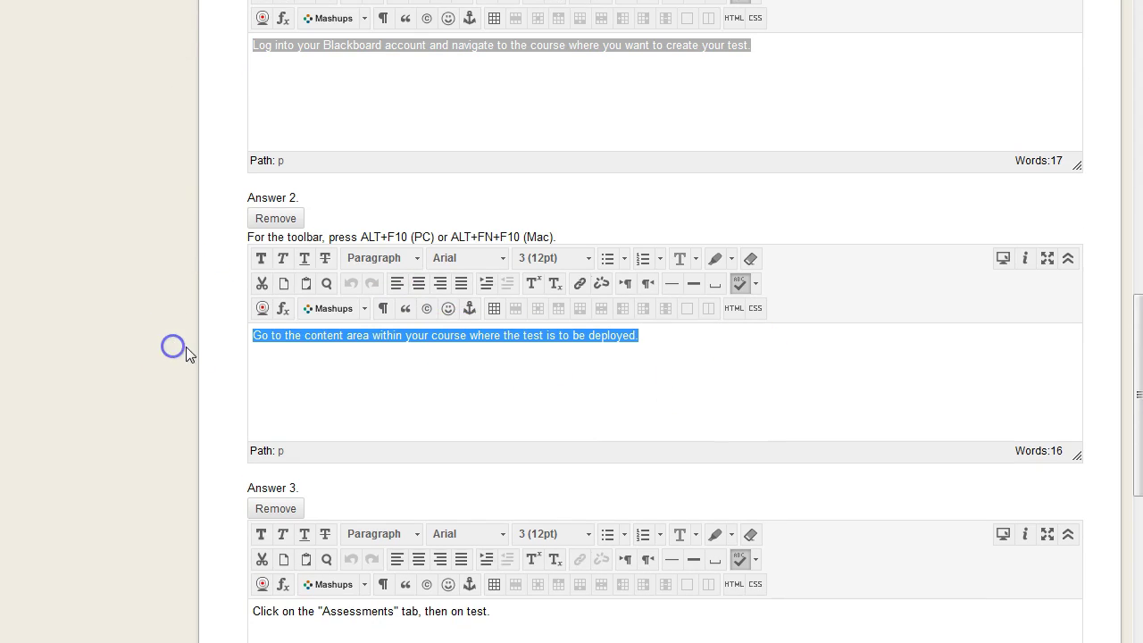
scroll(234, 354, "down", 3)
left_click_drag(477, 324, 178, 327)
scroll(406, 339, "down", 2)
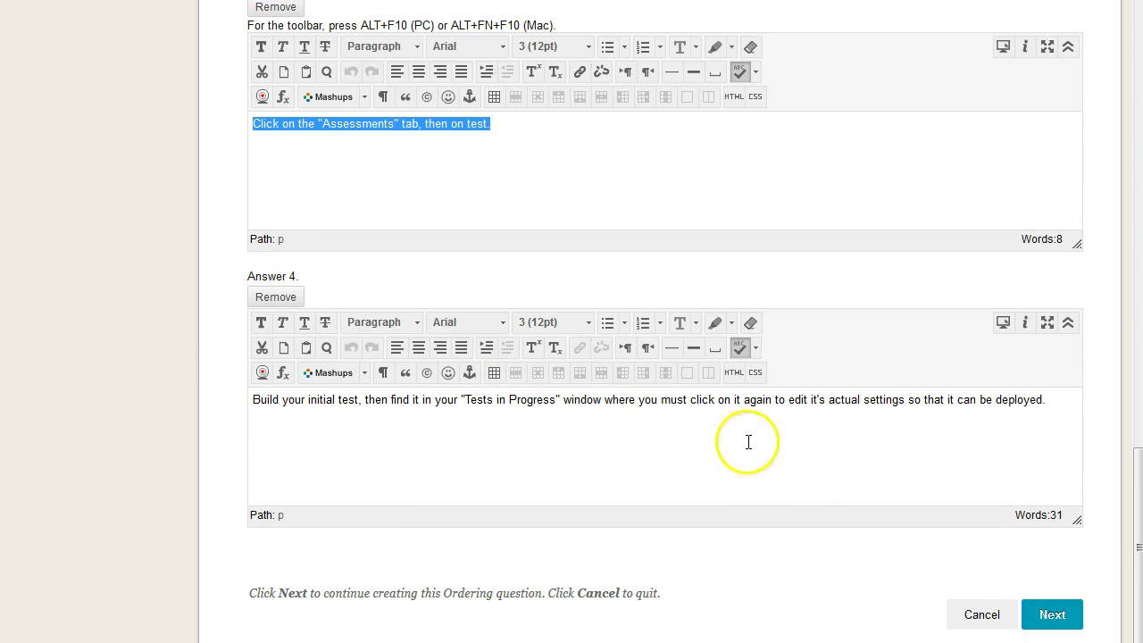
left_click(957, 422)
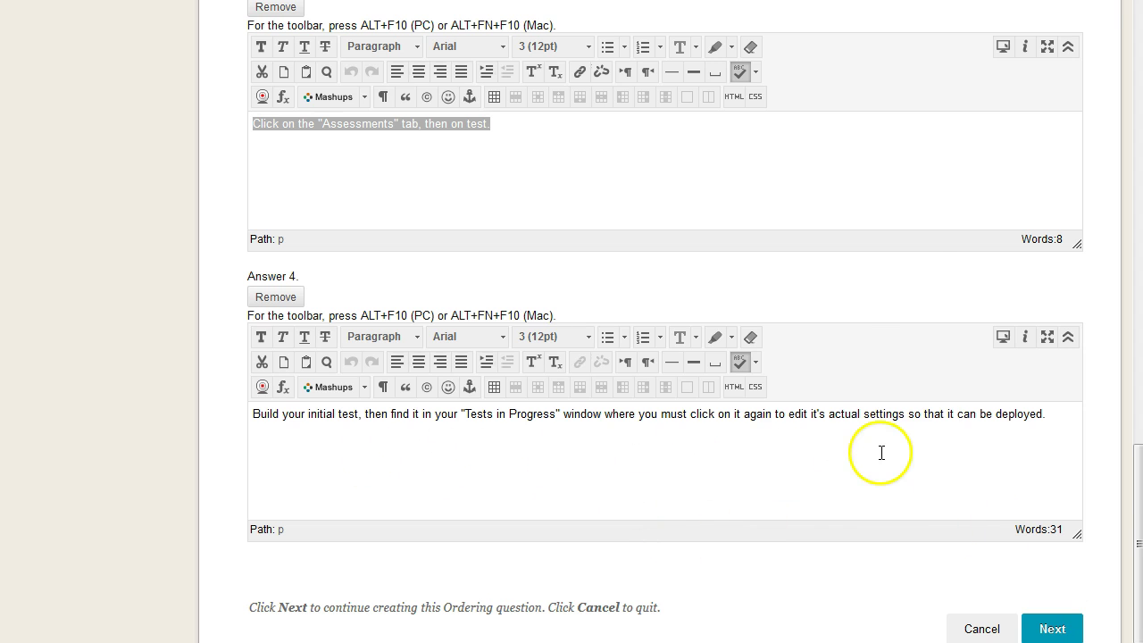
- Examine the question text again, comparing the workflow question with the instruction on using the drop-down for each phrase
scroll(892, 464, "up", 5)
scroll(899, 474, "up", 9)
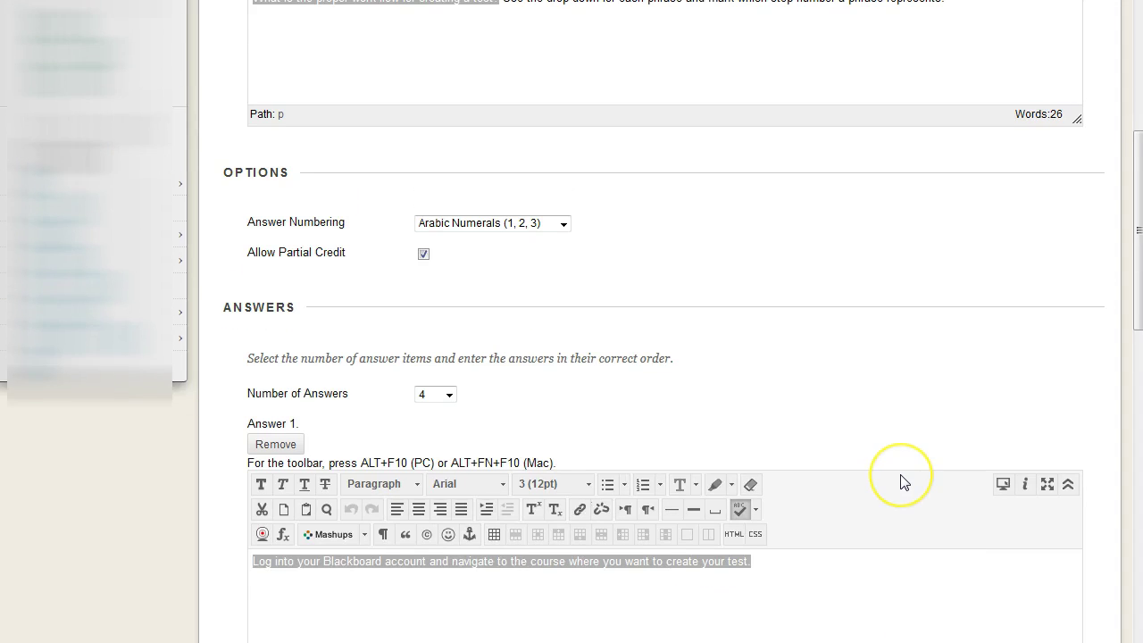
scroll(900, 482, "up", 3)
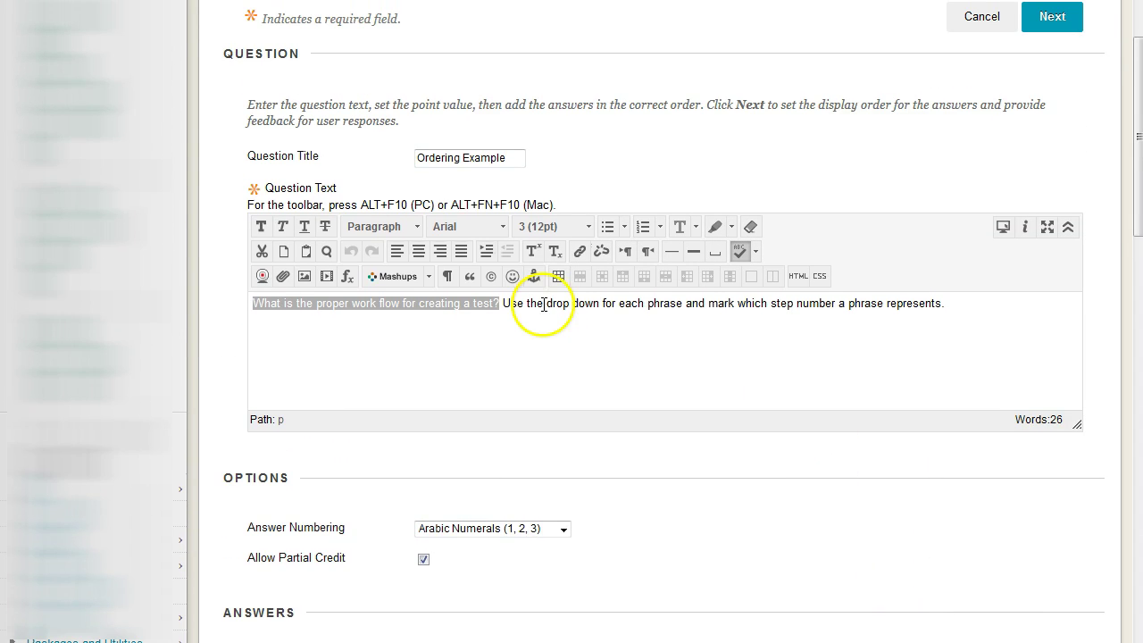
left_click(506, 305)
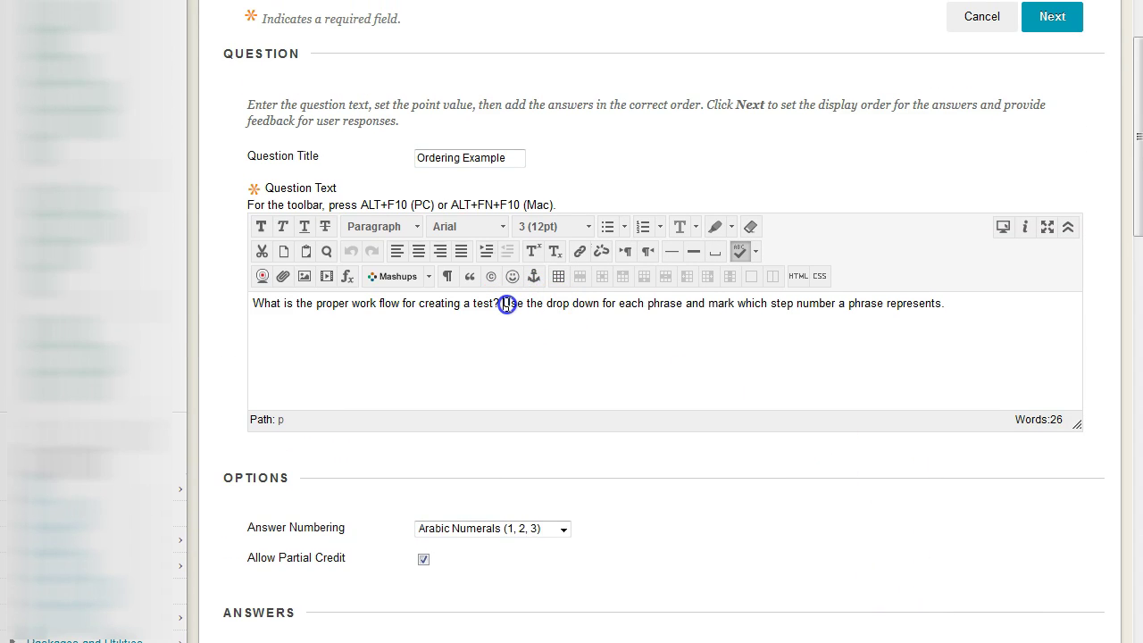
left_click_drag(506, 305, 931, 298)
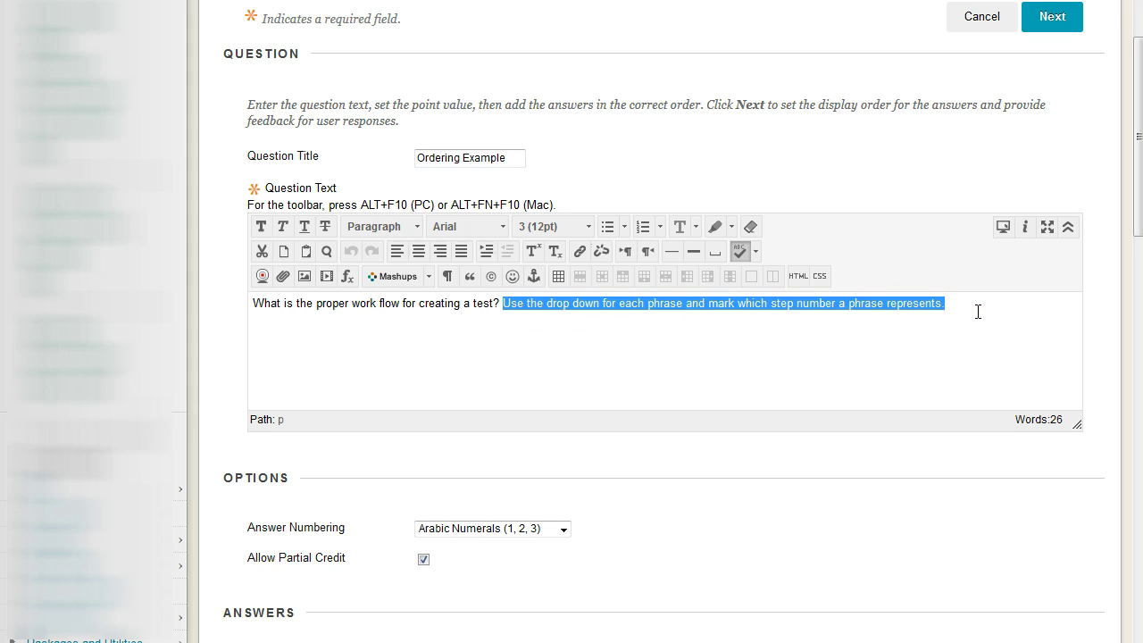
left_click(514, 302)
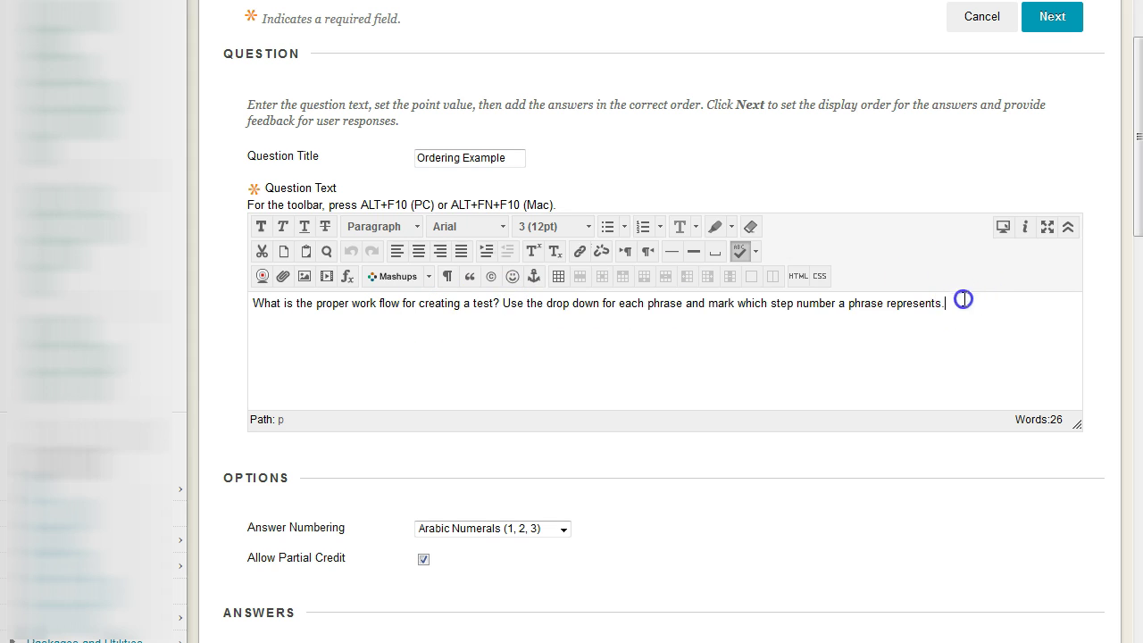
left_click_drag(962, 298, 299, 307)
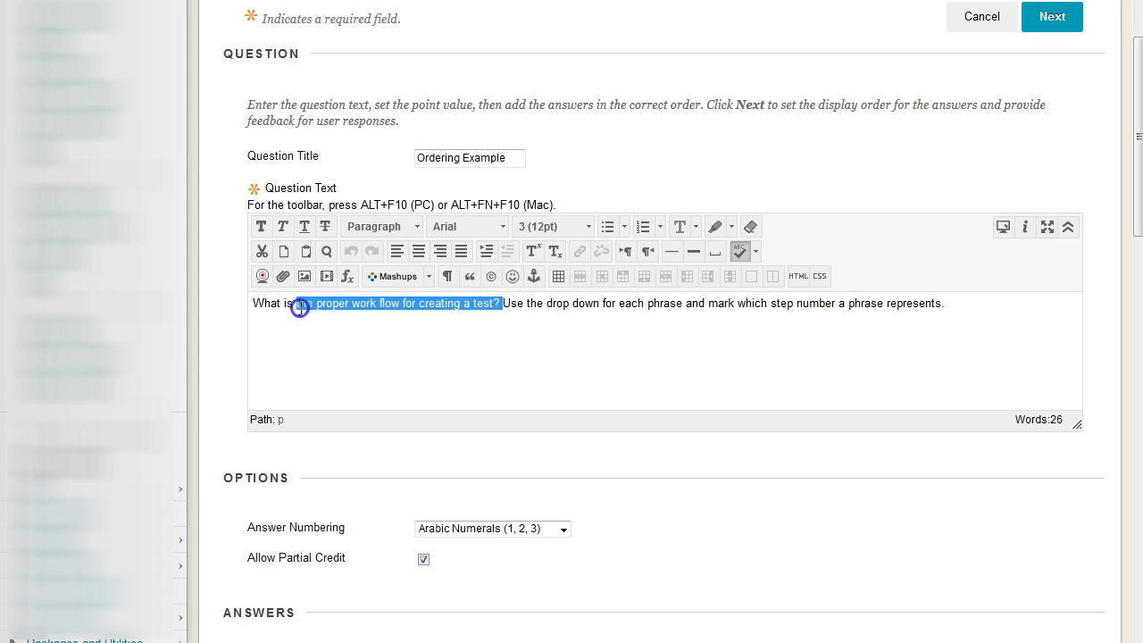
scroll(1020, 396, "down", 5)
scroll(982, 324, "up", 5)
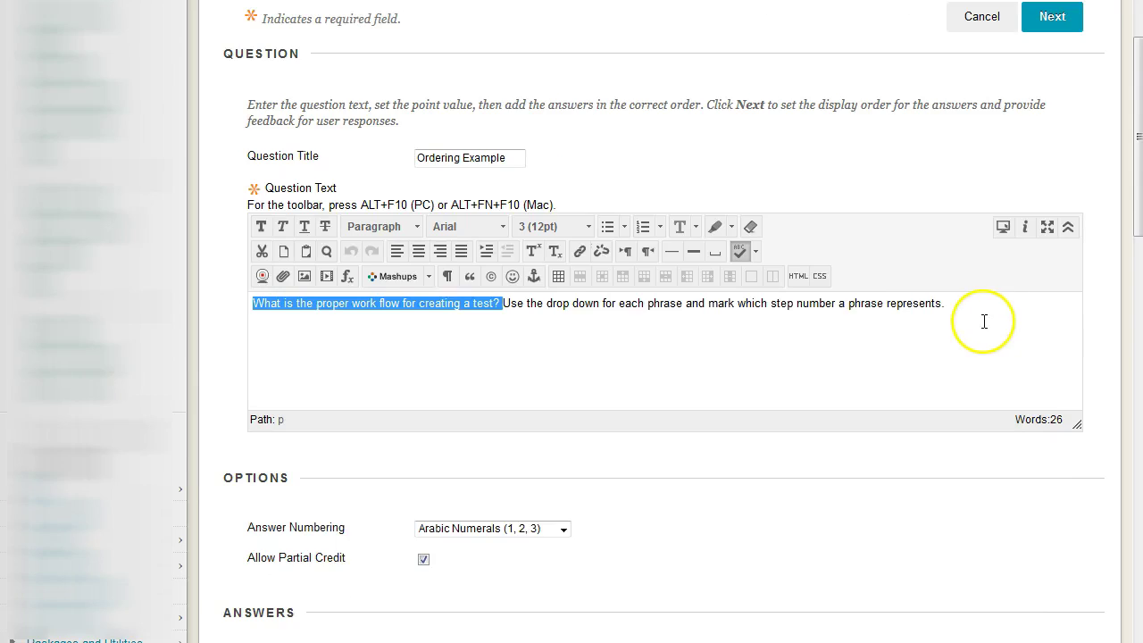
- Continue past the four answers to the page for setting the answers' display order
scroll(978, 323, "down", 6)
scroll(973, 321, "down", 1)
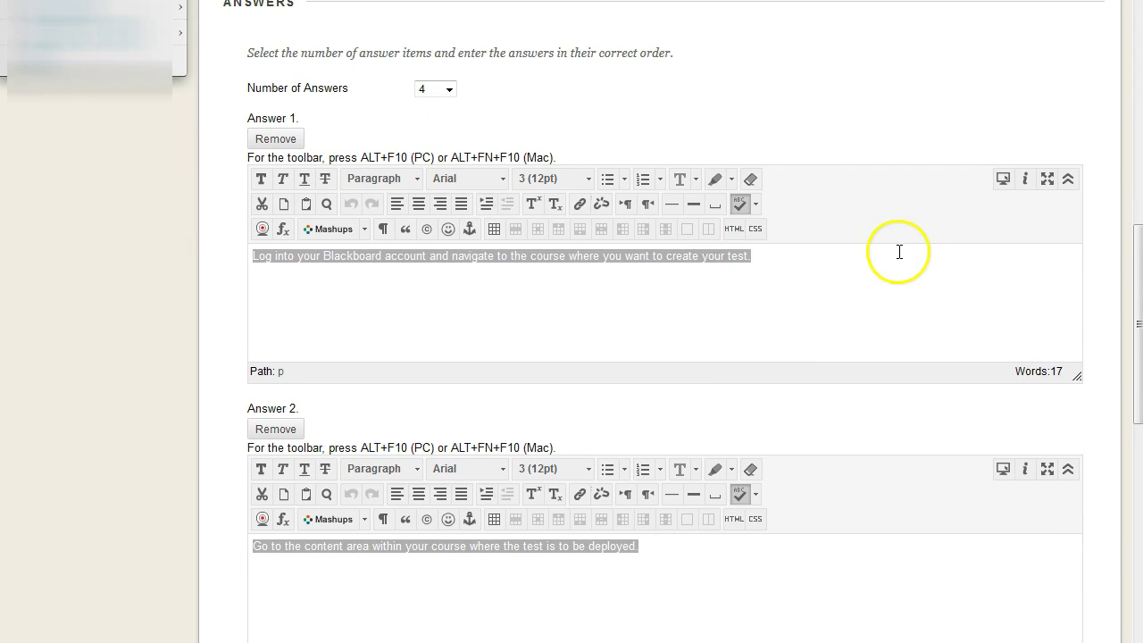
scroll(898, 248, "down", 1)
scroll(896, 245, "down", 7)
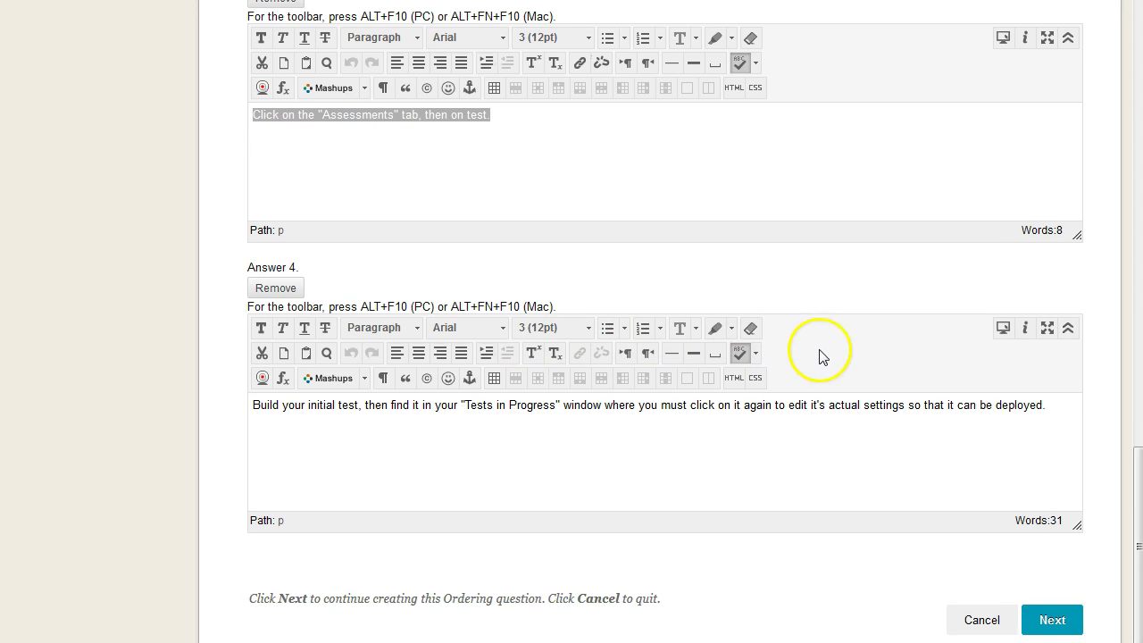
left_click(1053, 614)
- Rearrange the display order of the answers so their correct positions read 4, 3, 1, 2
scroll(452, 319, "down", 1)
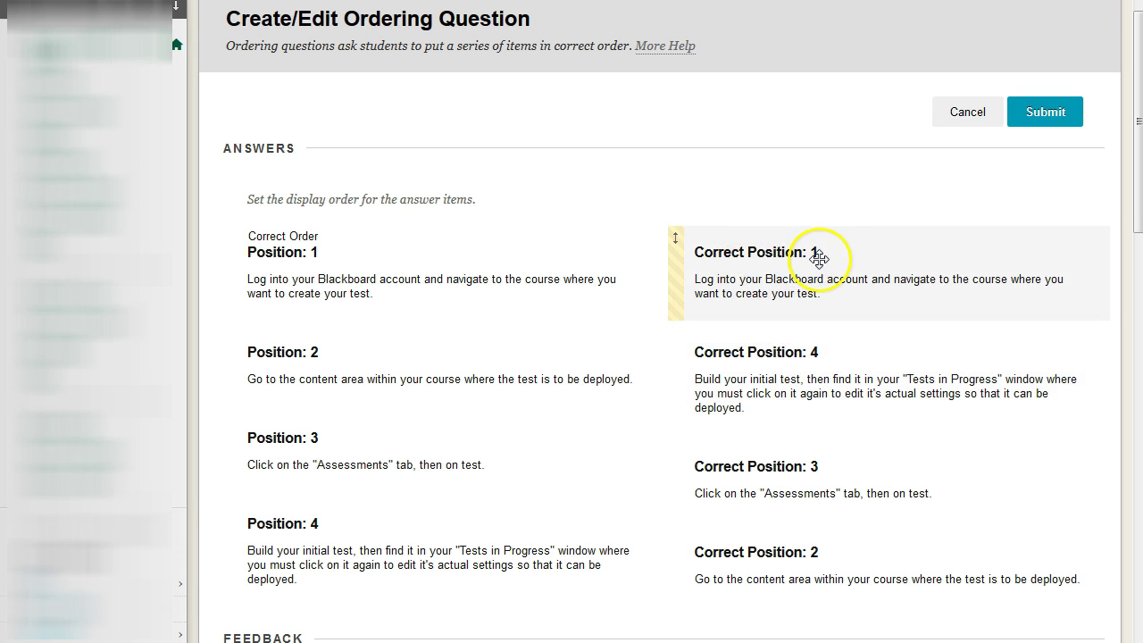
left_click_drag(679, 275, 669, 356)
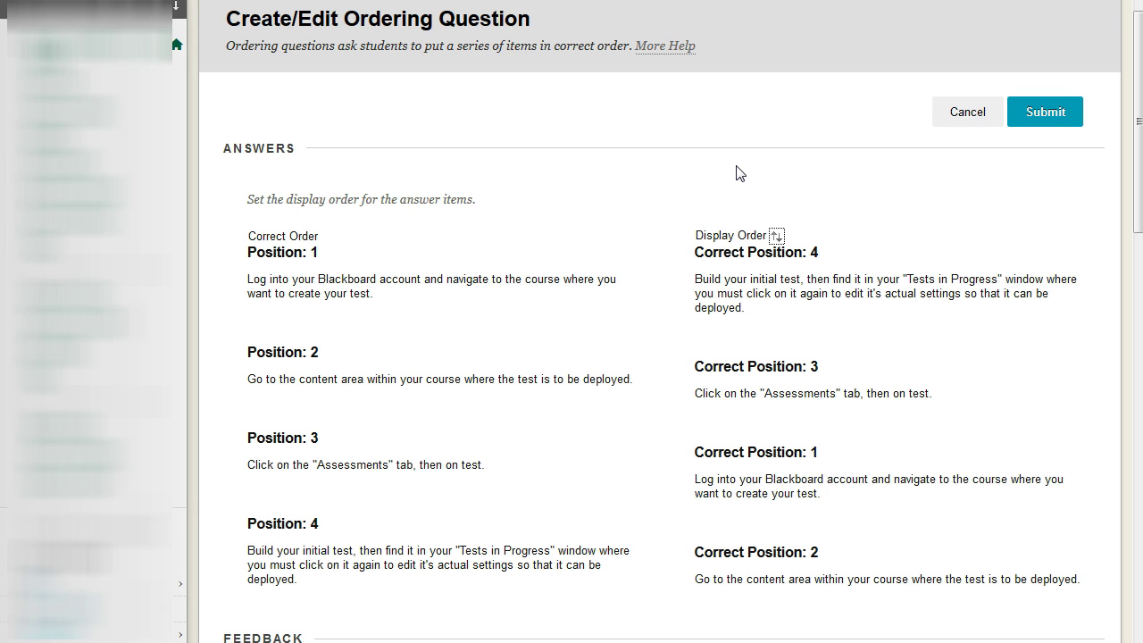
left_click(744, 142)
- Review the correct and incorrect response feedback fields, the categories and keywords, and the instructor notes of the ordering question
scroll(811, 188, "down", 2)
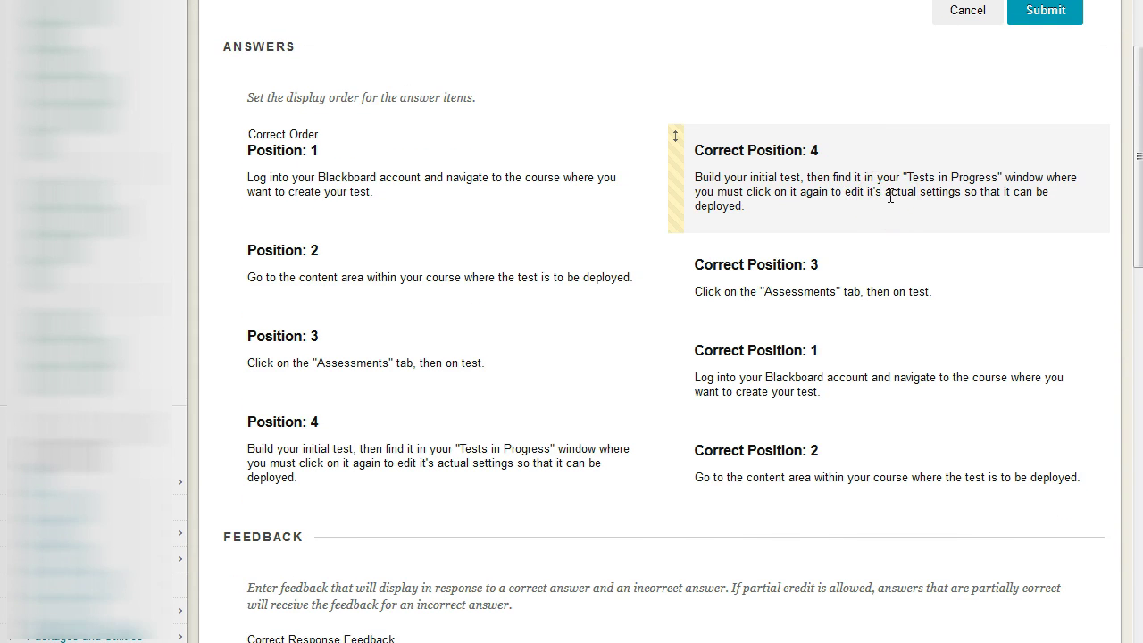
scroll(862, 205, "down", 6)
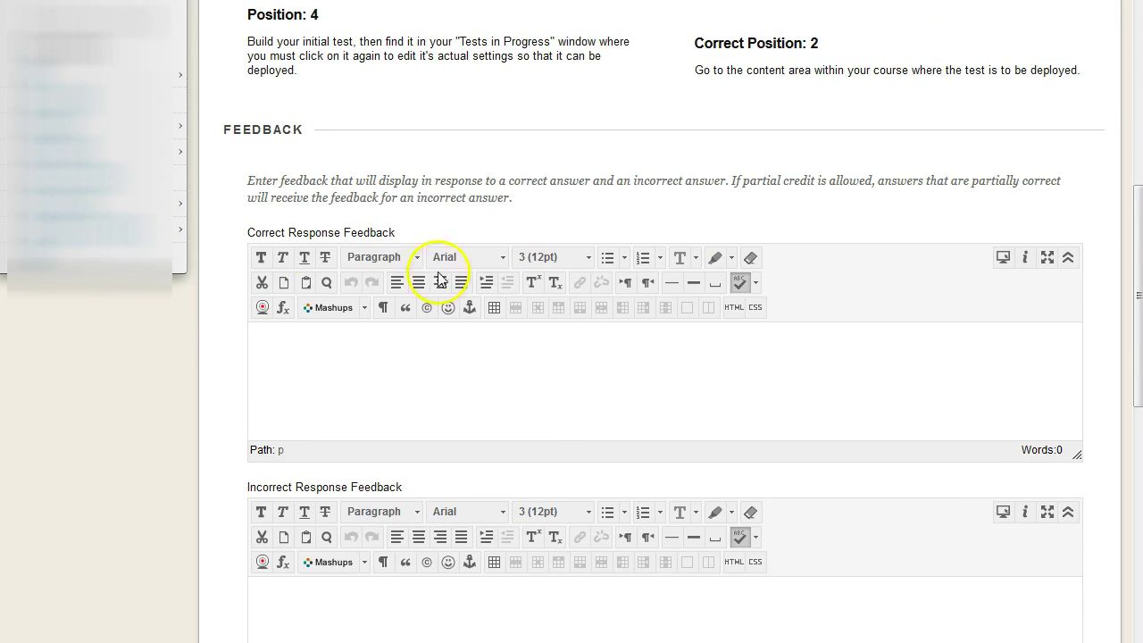
left_click(594, 396)
scroll(439, 457, "down", 4)
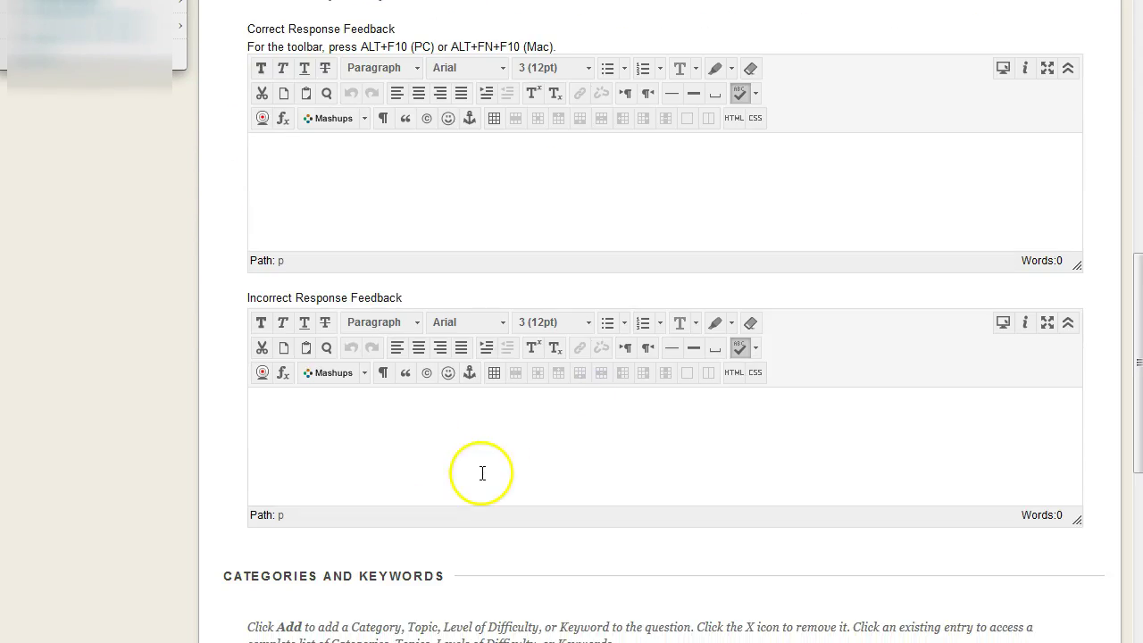
left_click(482, 473)
scroll(625, 429, "down", 5)
scroll(625, 393, "down", 2)
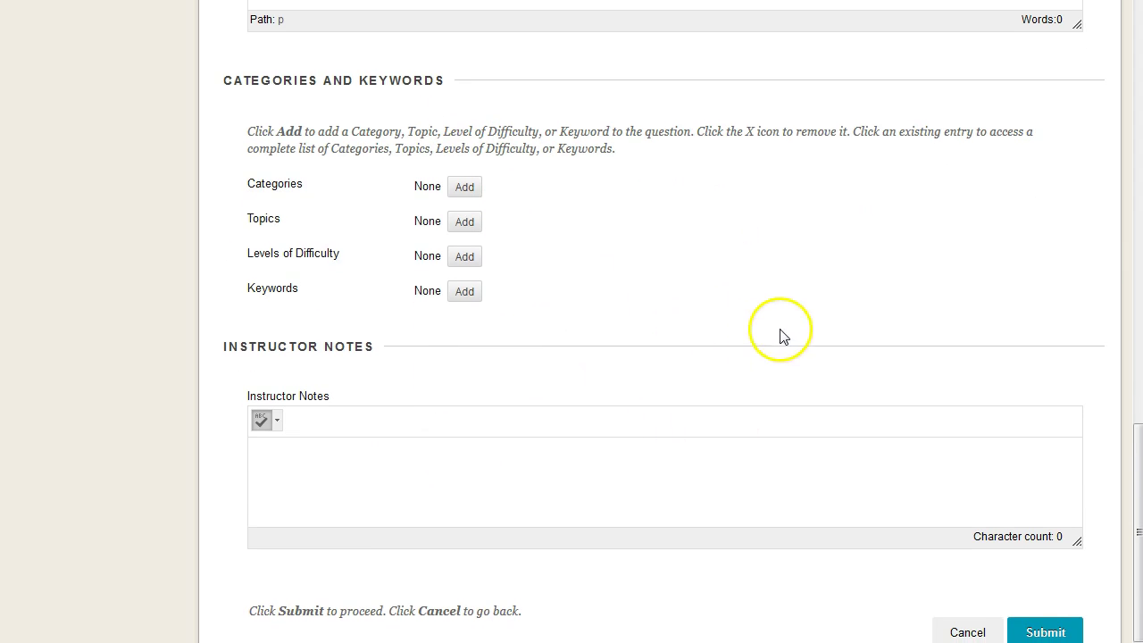
scroll(768, 328, "down", 1)
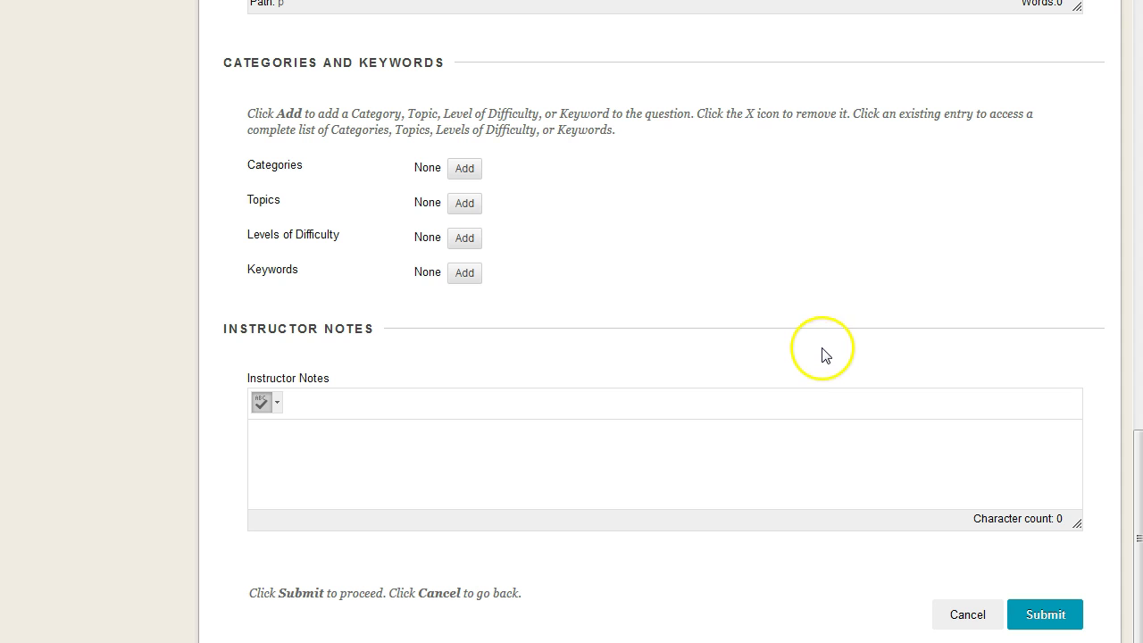
- Submit the edited ordering question and return to its entry in the test canvas
scroll(760, 401, "up", 15)
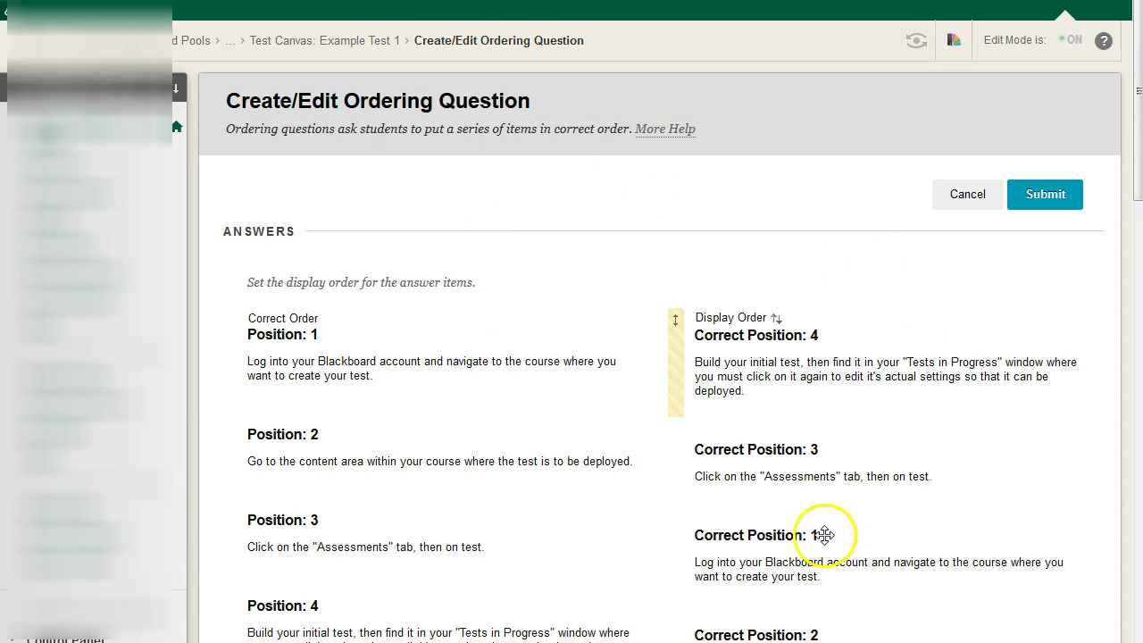
scroll(949, 452, "down", 15)
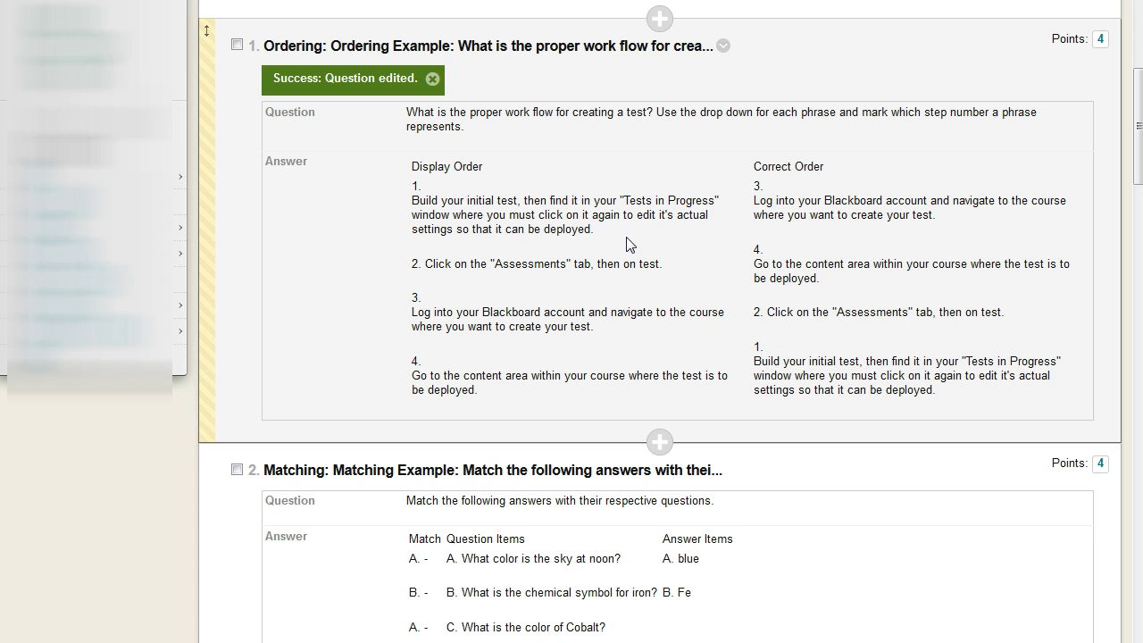
- Move the Matching Example question above the Ordering Example, and move the Ordering Example back up to first place
left_click_drag(222, 505, 214, 169)
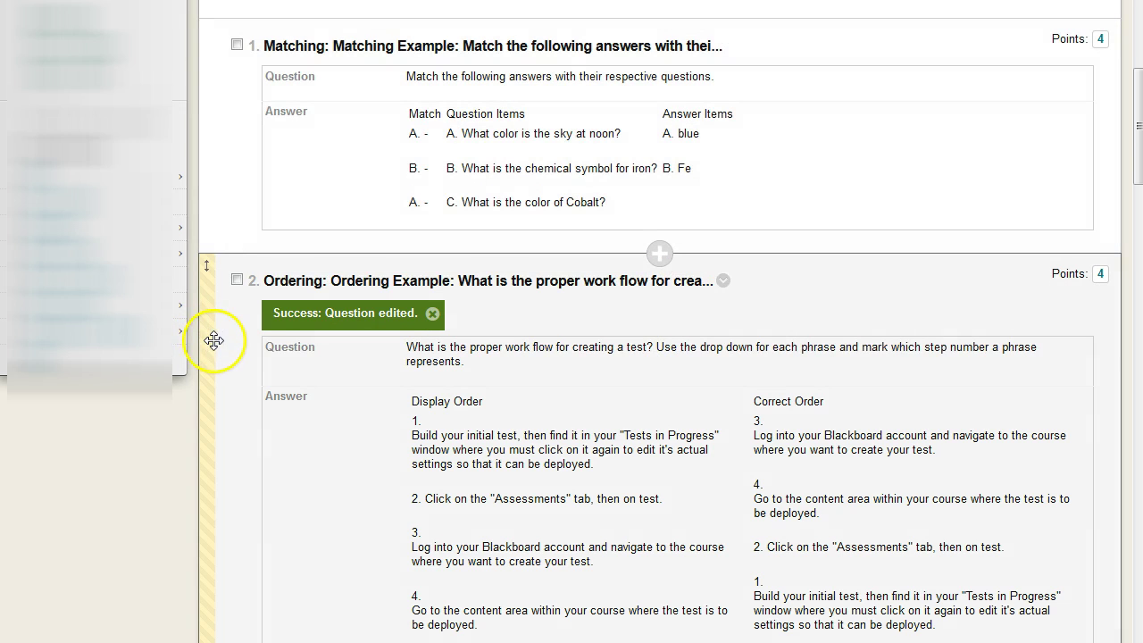
left_click_drag(214, 340, 219, 102)
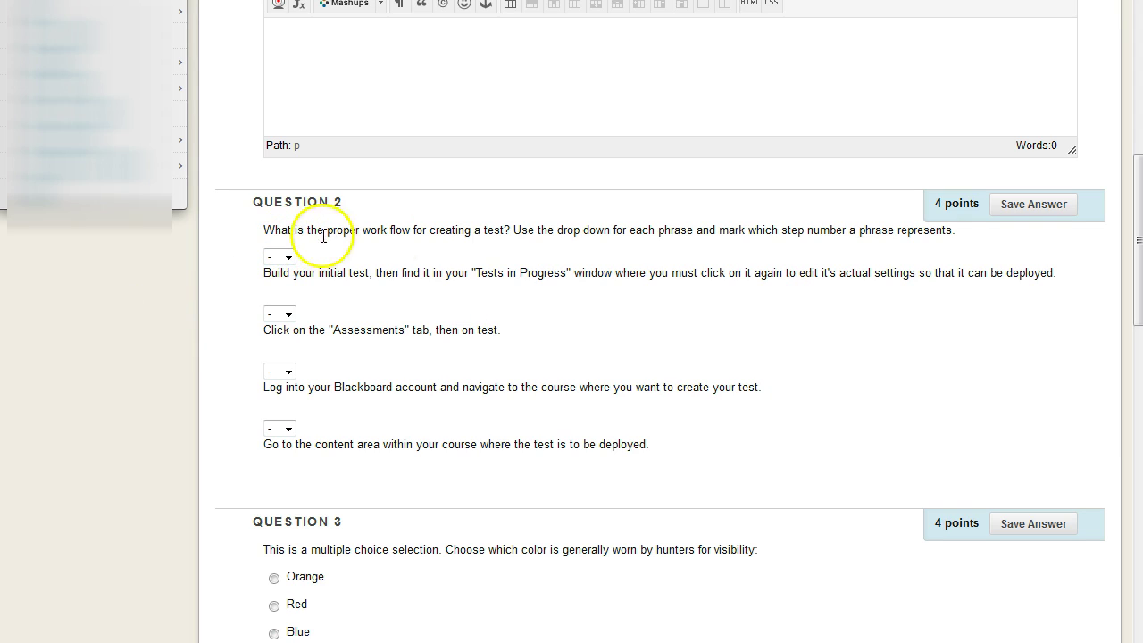
- Read the ordering question's text and answer drop-downs in Question 2 as students see it in the test
left_click_drag(266, 230, 967, 232)
left_click(516, 235)
left_click(544, 278)
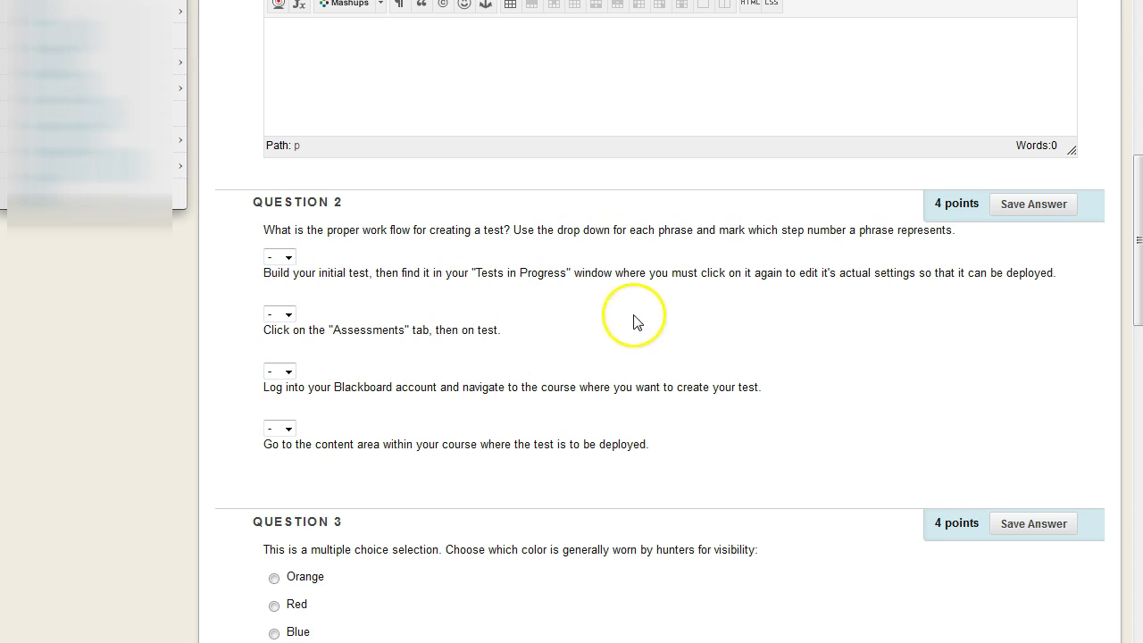
- Mark the "Build your initial test" phrase in Question 2 as step 2
left_click(290, 257)
left_click(290, 257)
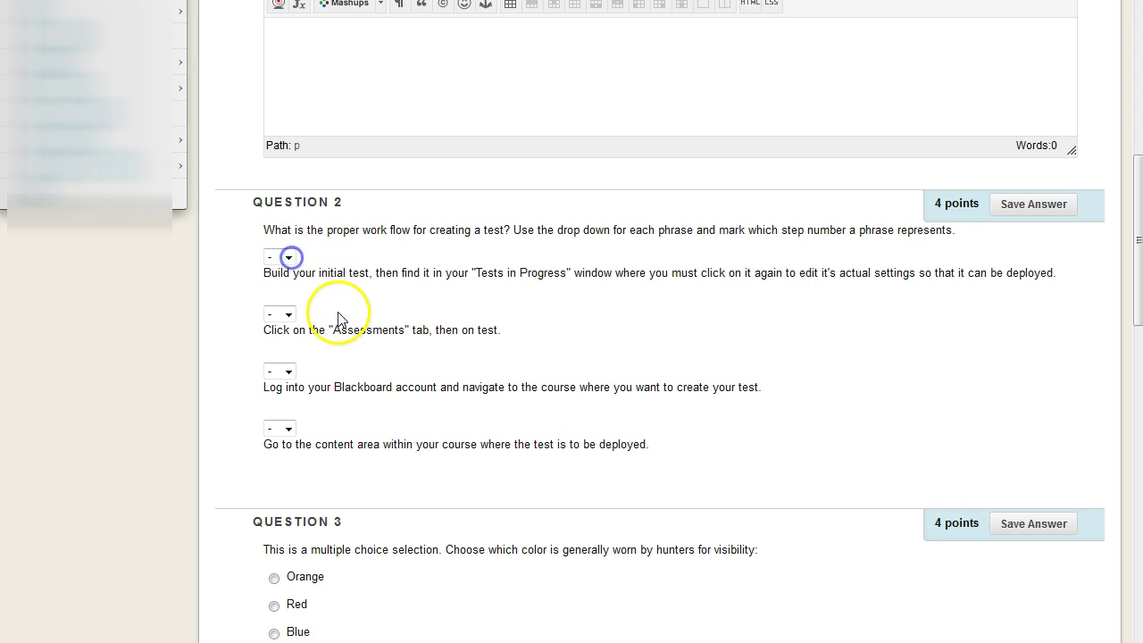
left_click_drag(264, 272, 739, 278)
left_click(290, 257)
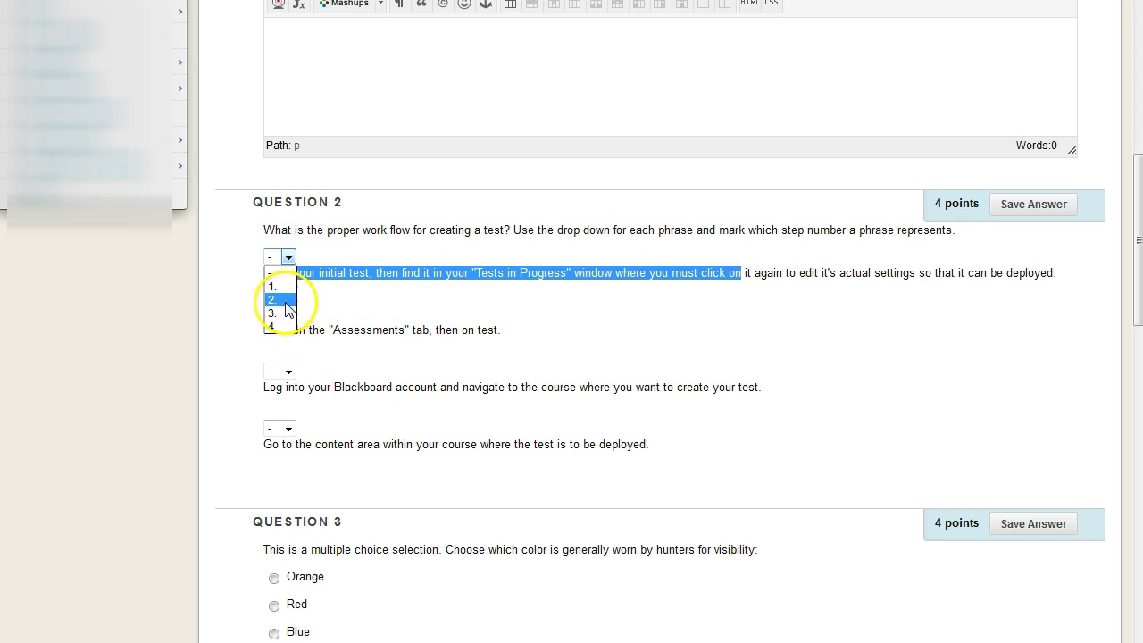
left_click(273, 300)
- Mark the Blackboard login phrase as step 2 and the "Assessments" phrase as step 4, and choose a number for the content area phrase
left_click(288, 372)
left_click(287, 412)
left_click(281, 314)
left_click(276, 382)
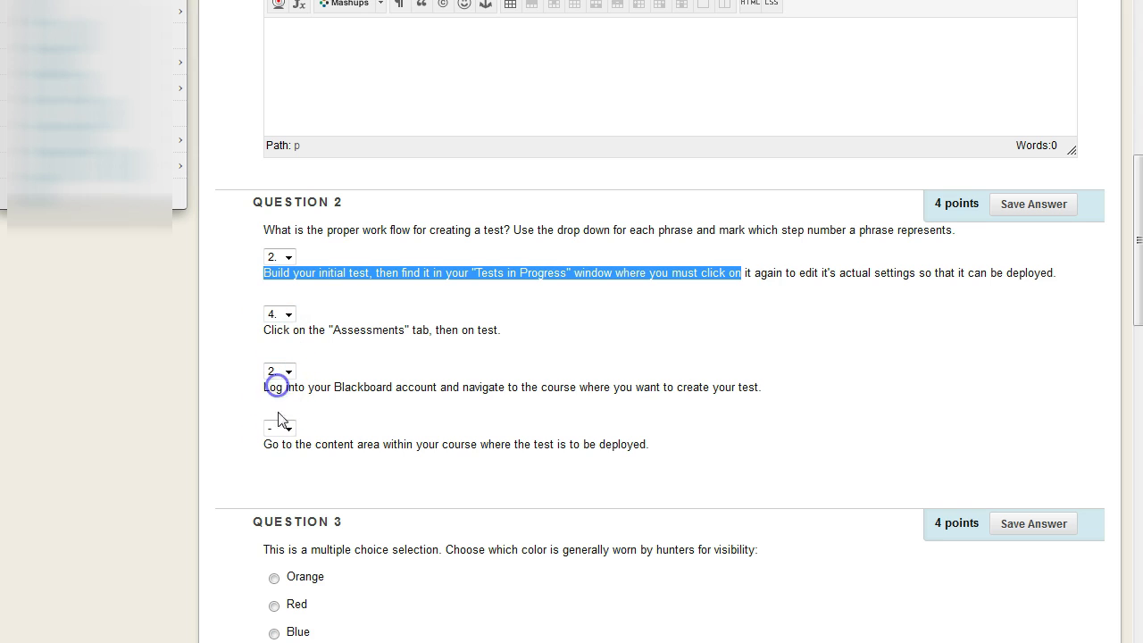
left_click(278, 428)
left_click(273, 457)
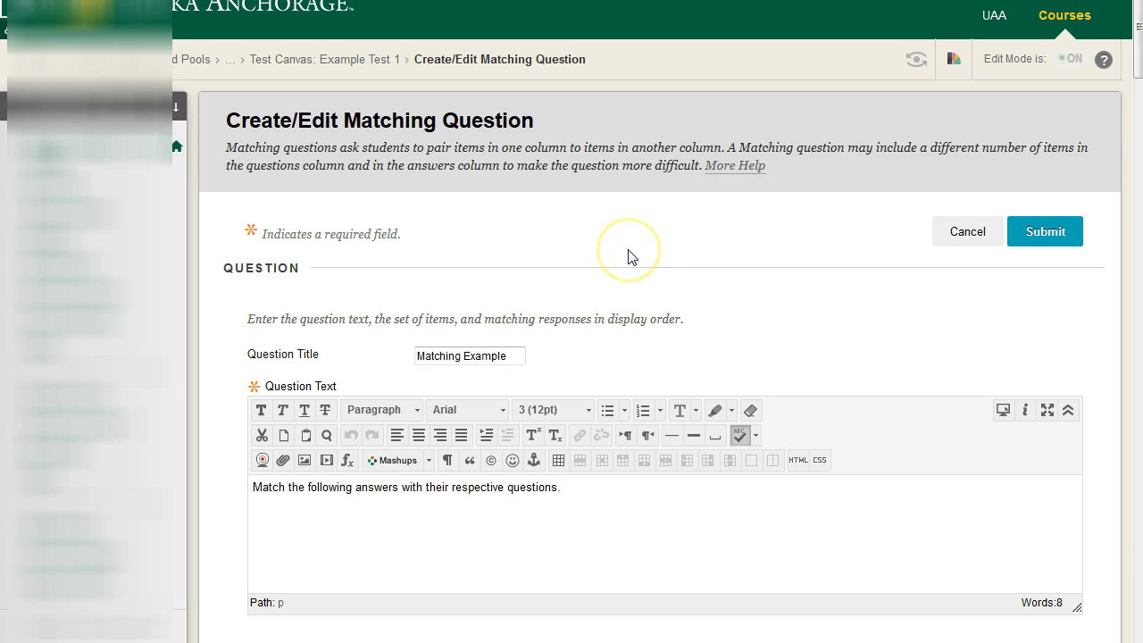
- Review the title and question text of the Matching Example question
scroll(627, 257, "down", 1)
left_click(471, 263)
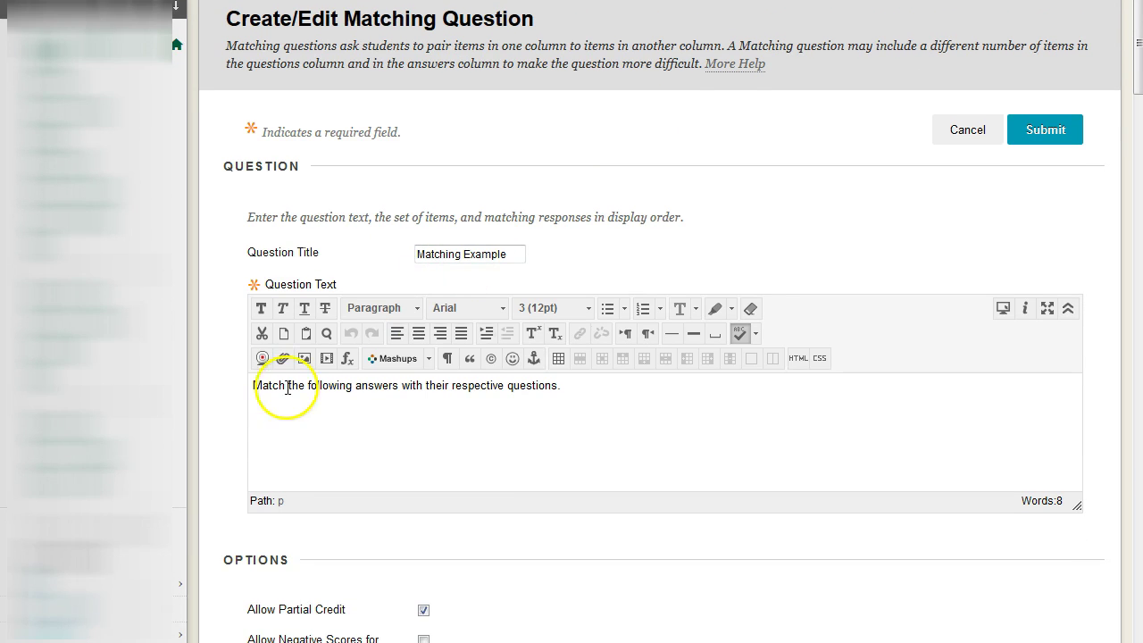
left_click_drag(264, 393, 623, 394)
left_click(638, 406)
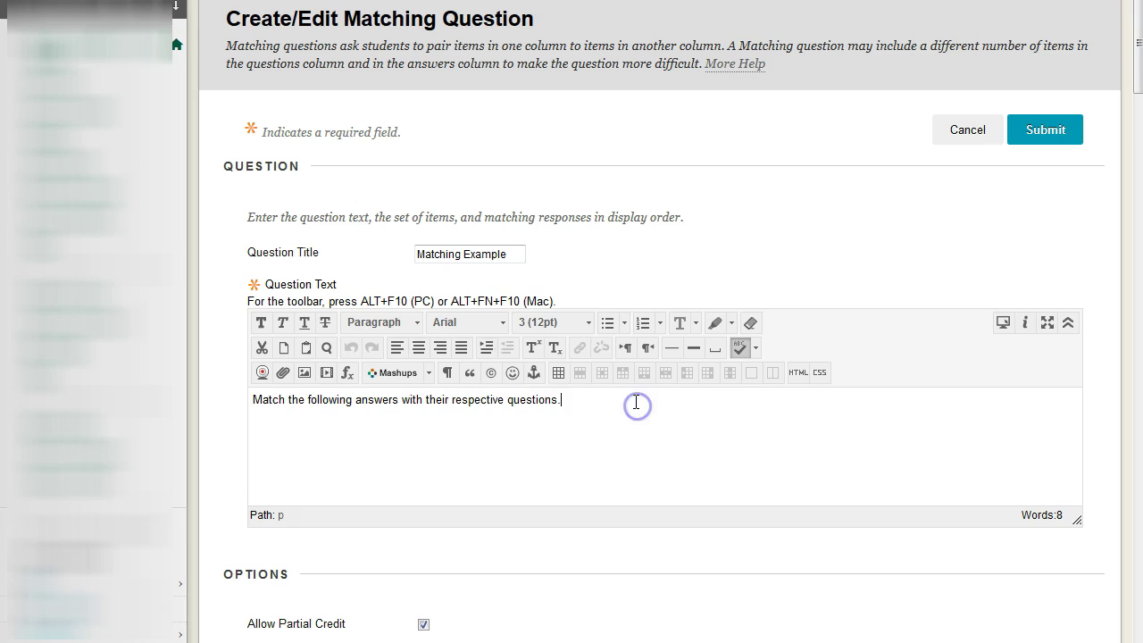
- Set the matching question's answer numbering to Uppercase Letters (A, B, C)
scroll(638, 406, "down", 3)
scroll(641, 402, "down", 1)
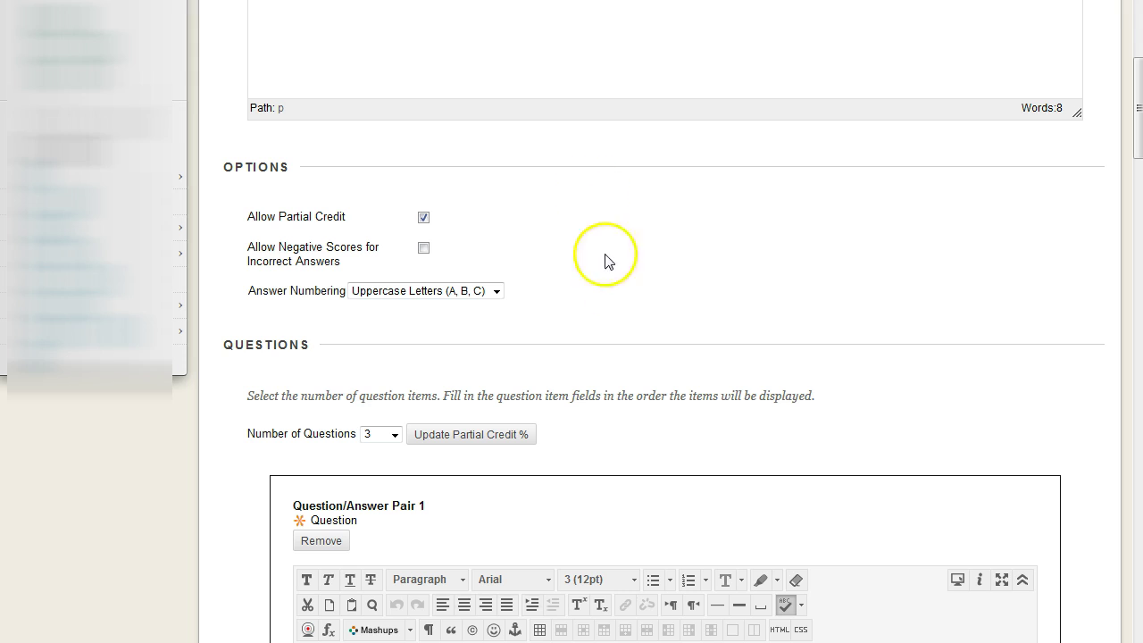
left_click(497, 292)
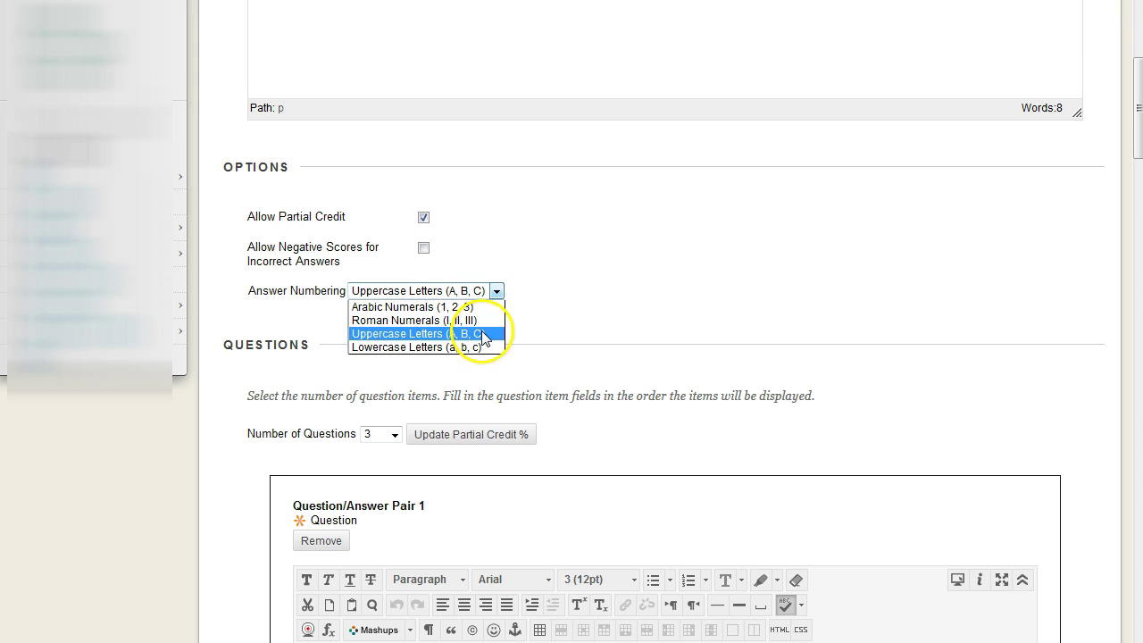
left_click(453, 334)
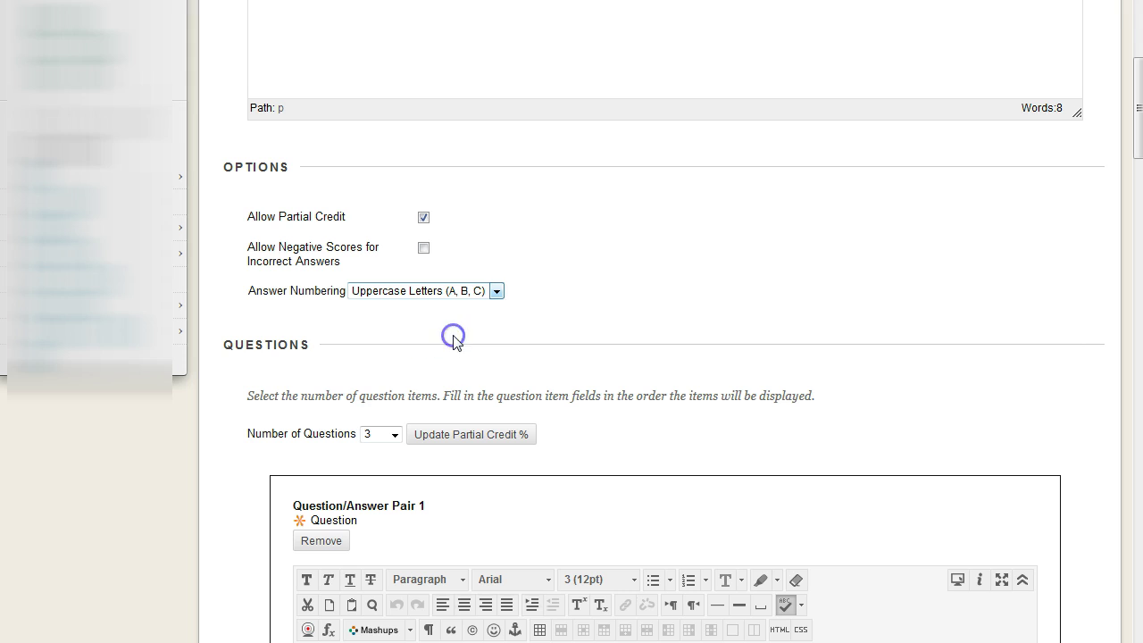
left_click(674, 258)
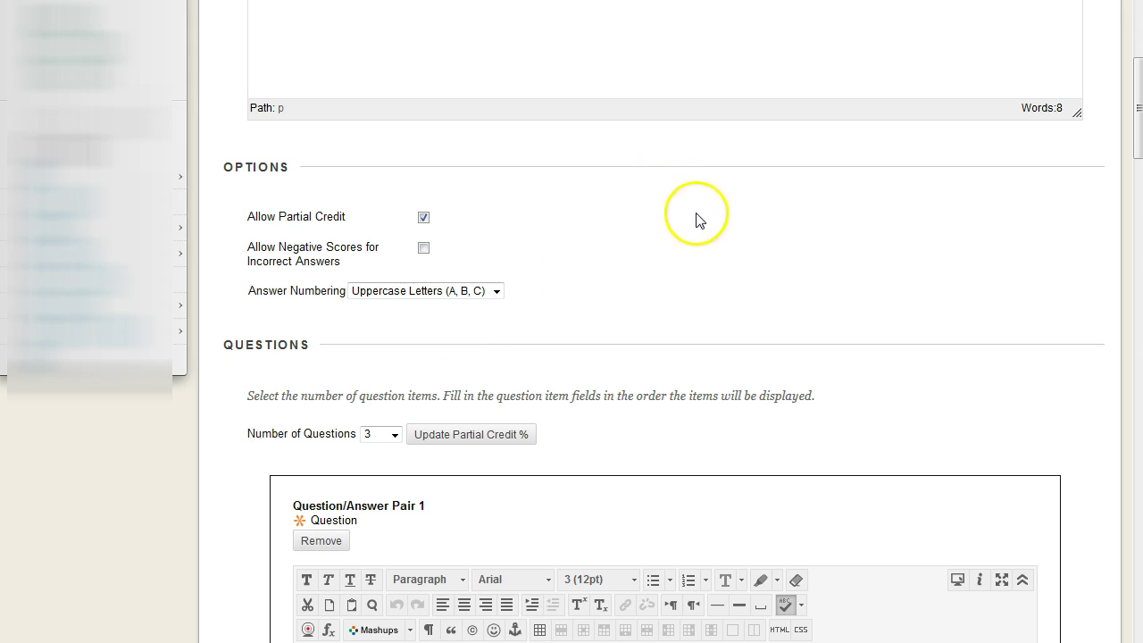
- Examine the question text, answer and partial credit field of Question/Answer Pair 1
scroll(754, 213, "down", 4)
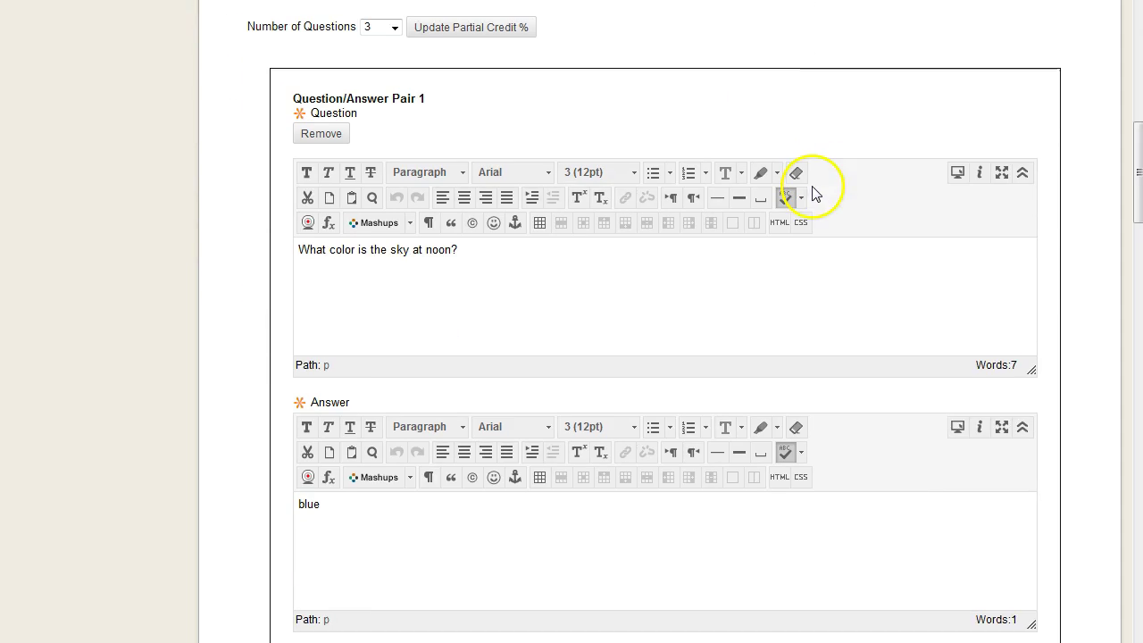
scroll(562, 261, "up", 1)
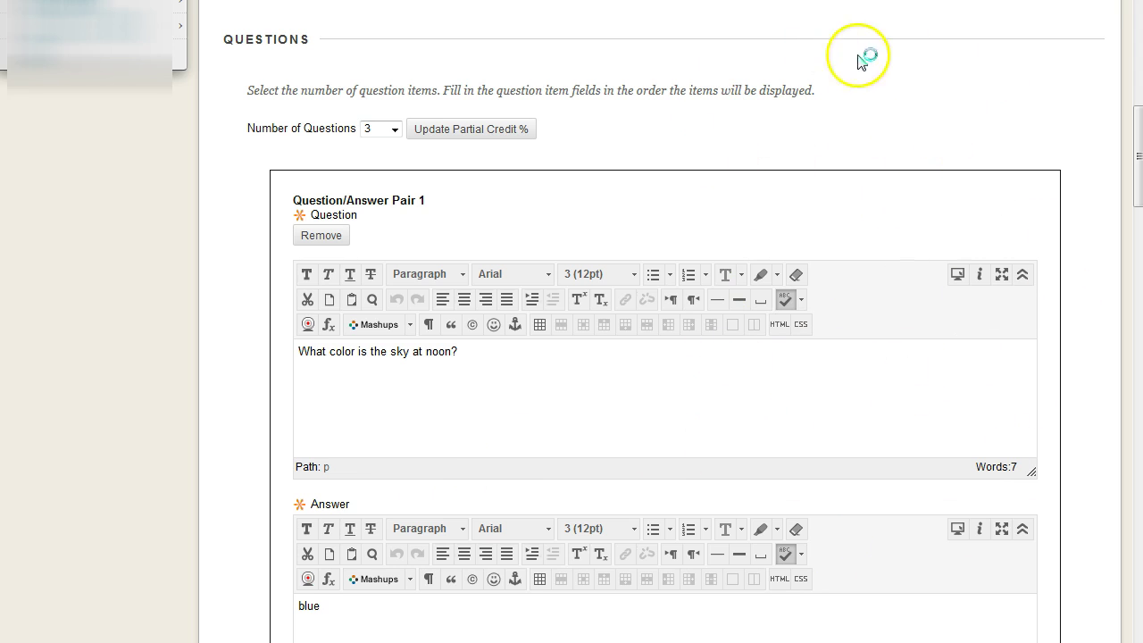
left_click_drag(472, 383, 287, 358)
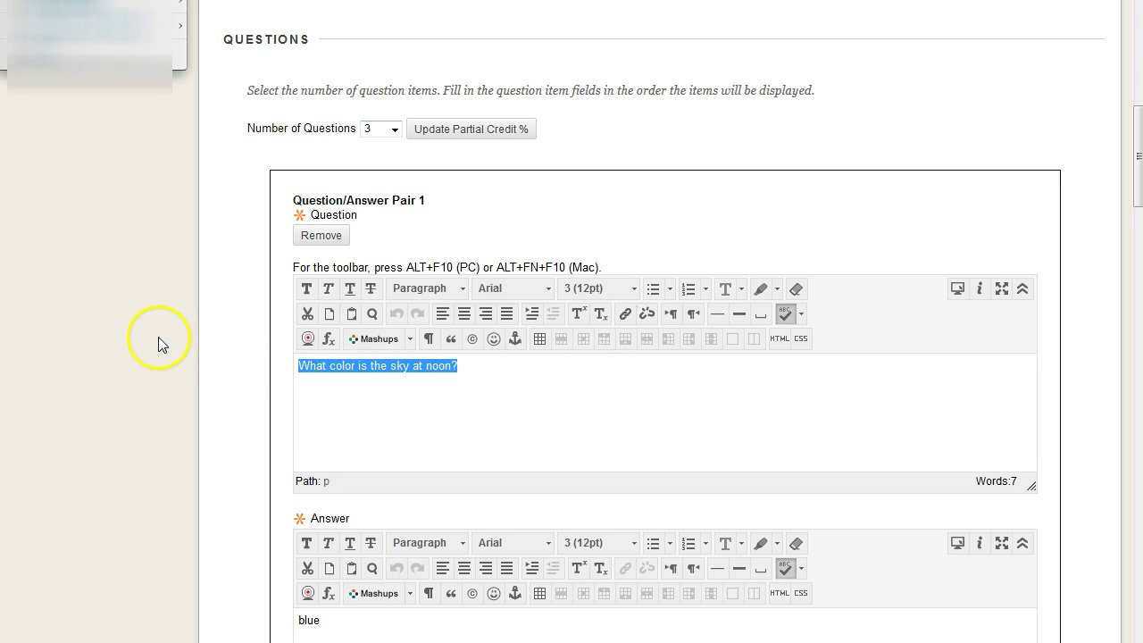
scroll(158, 335, "down", 3)
left_click(381, 360)
scroll(589, 258, "up", 1)
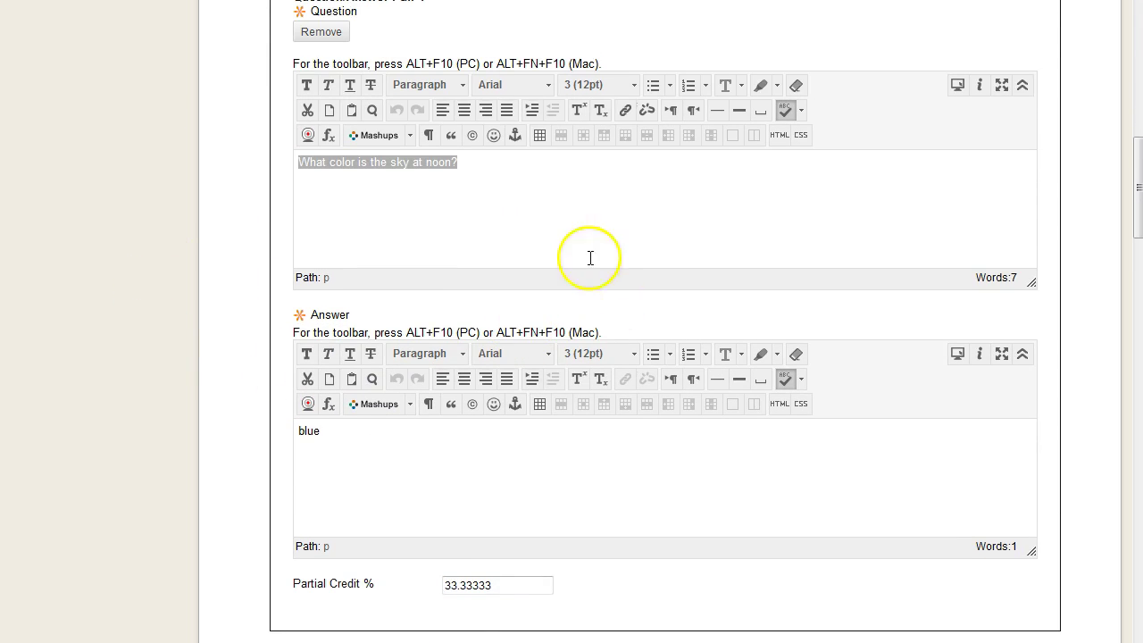
left_click(543, 180)
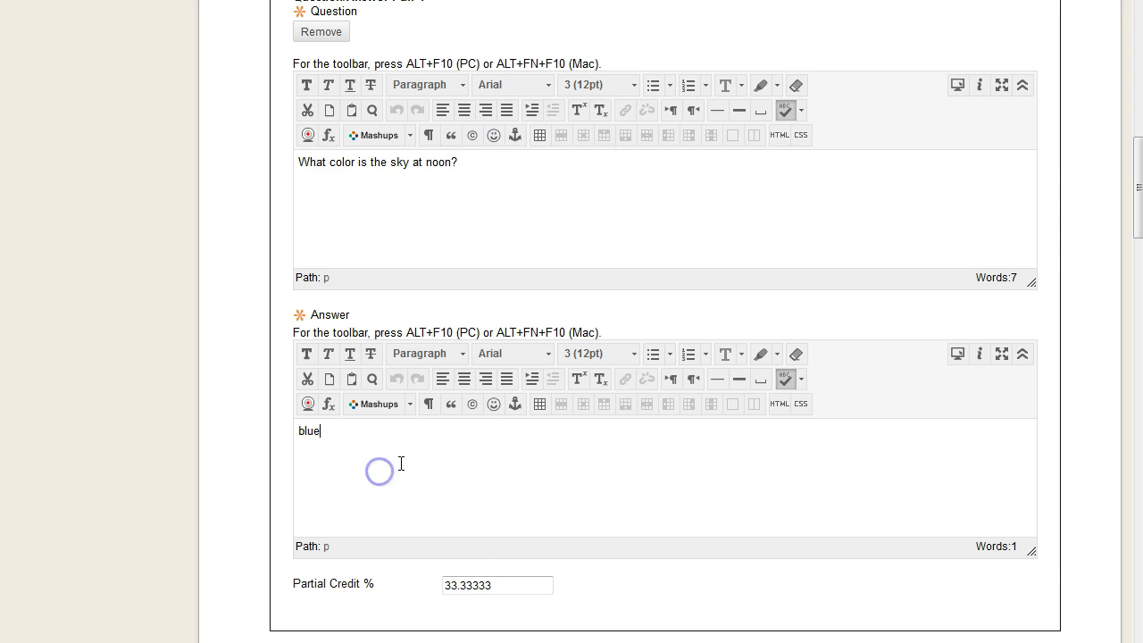
scroll(482, 453, "up", 1)
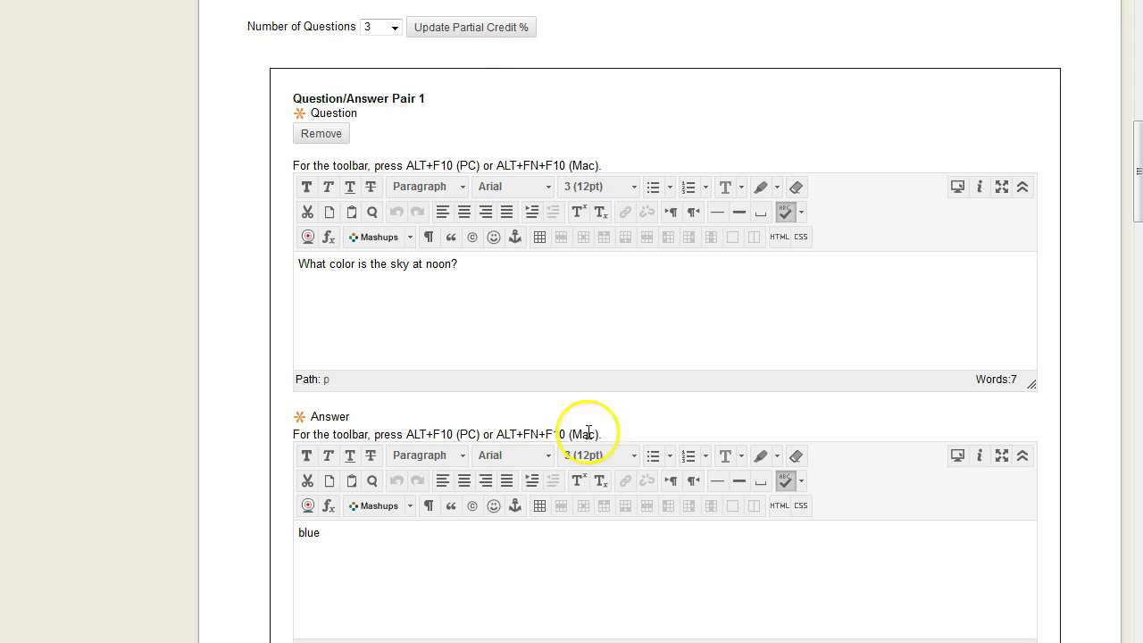
scroll(482, 178, "down", 3)
scroll(472, 174, "down", 1)
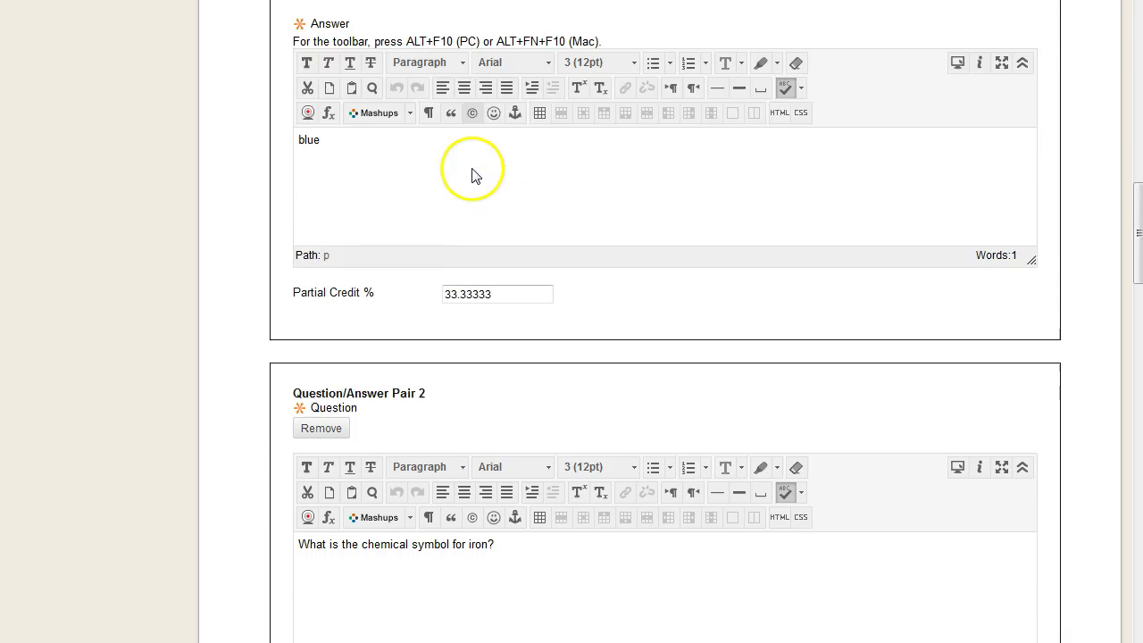
- Look through the available choices for the number of questions without changing the selection
scroll(484, 184, "up", 6)
left_click(394, 230)
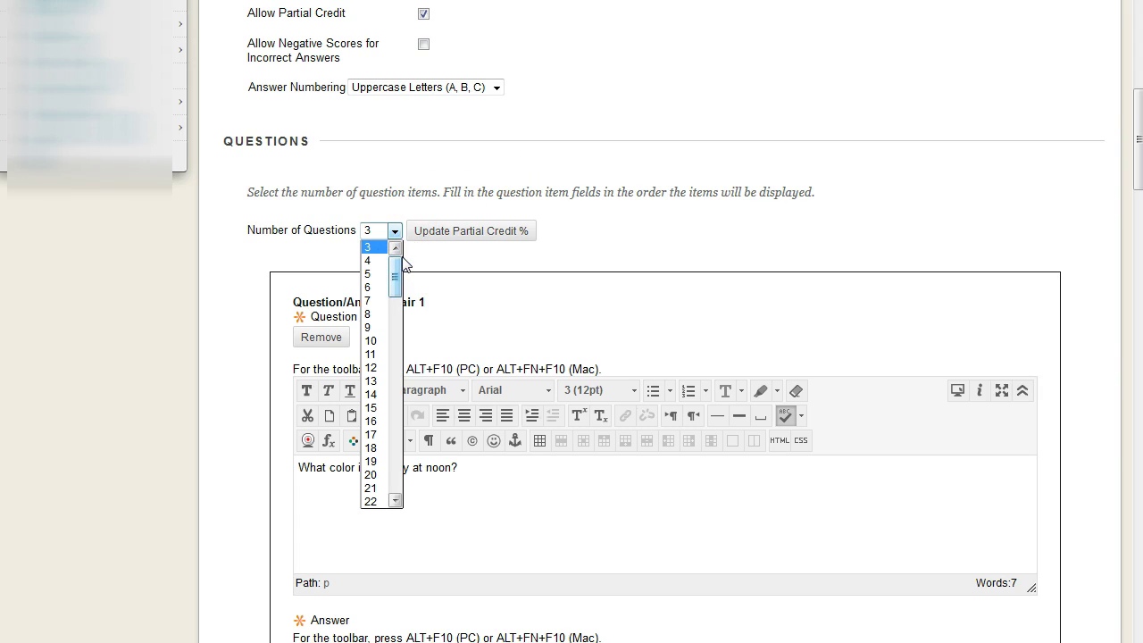
left_click_drag(395, 268, 420, 518)
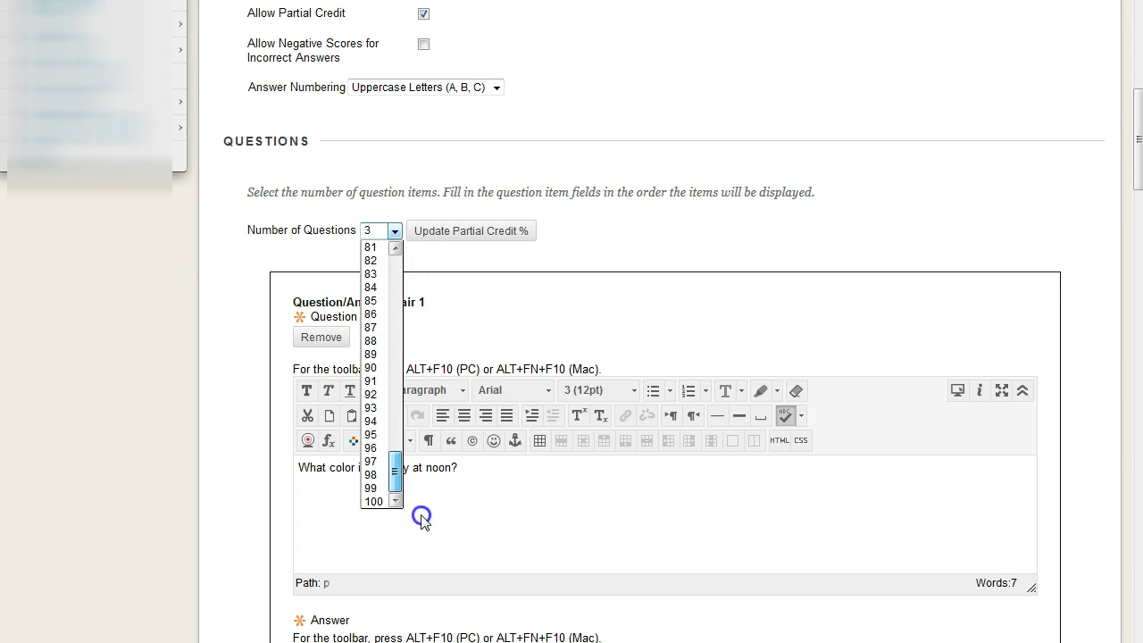
left_click(433, 280)
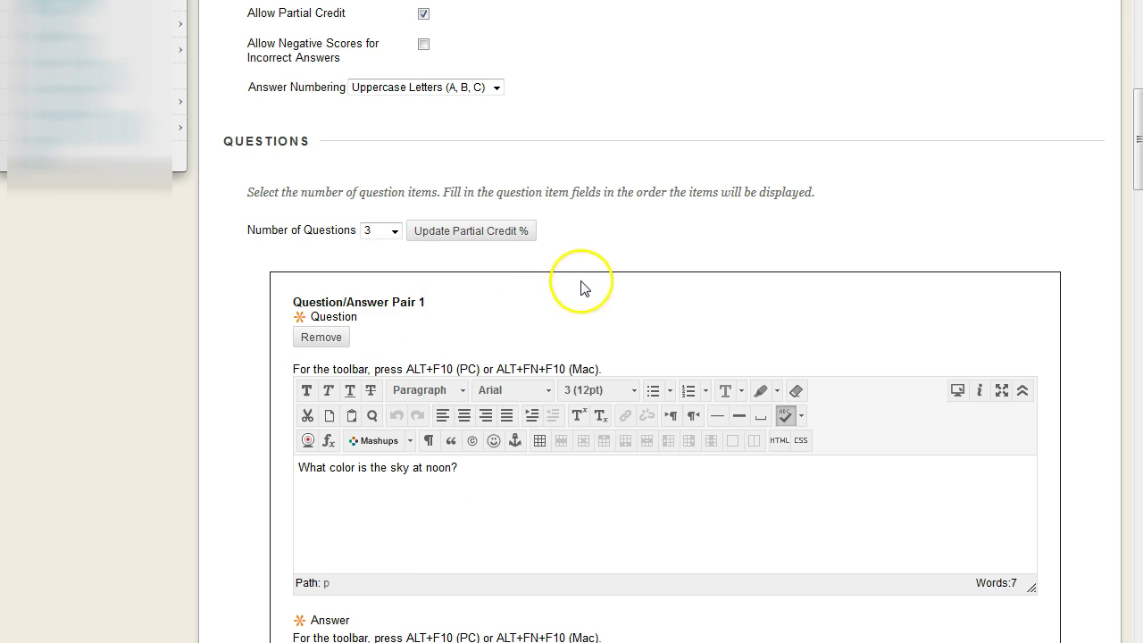
left_click(393, 232)
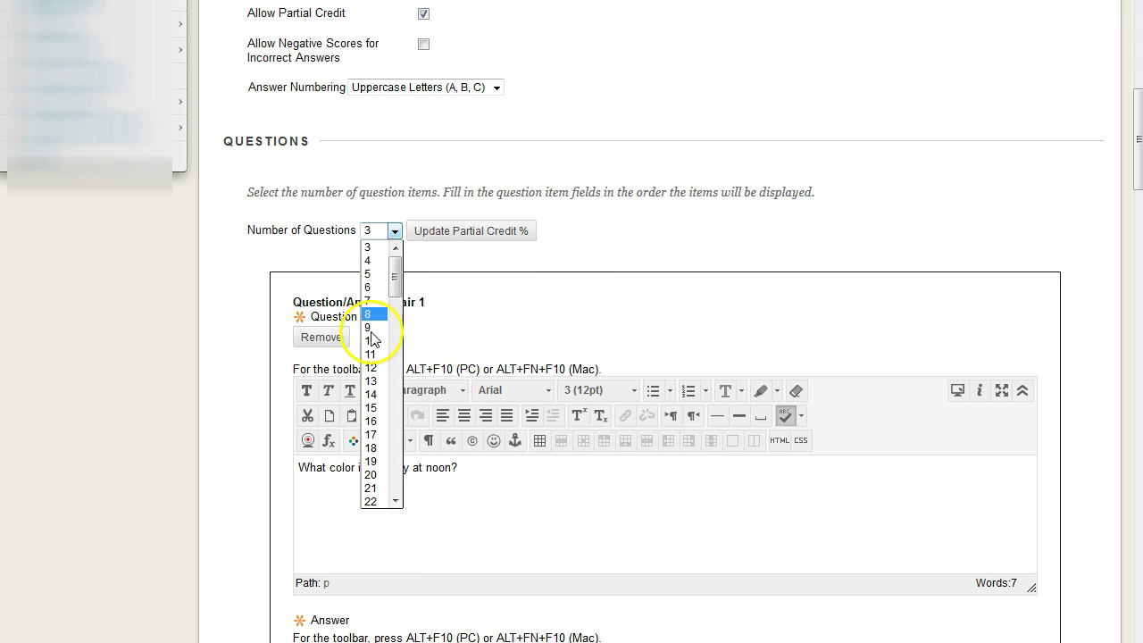
left_click(669, 234)
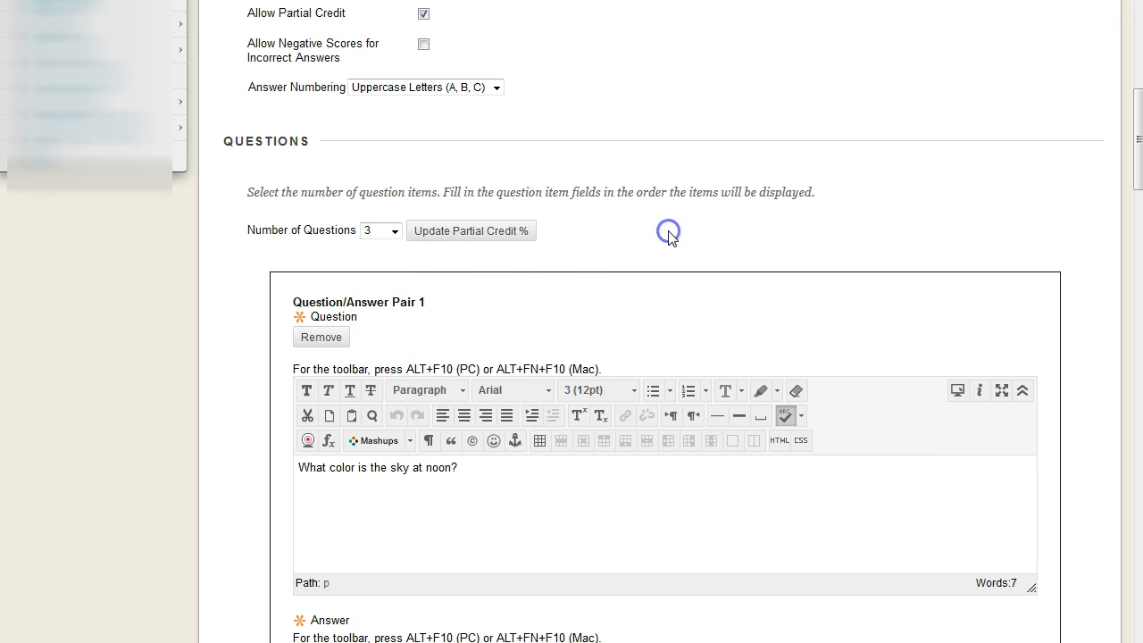
- Check the removal option and the partial credit percentage of Question/Answer Pair 1
scroll(625, 236, "down", 1)
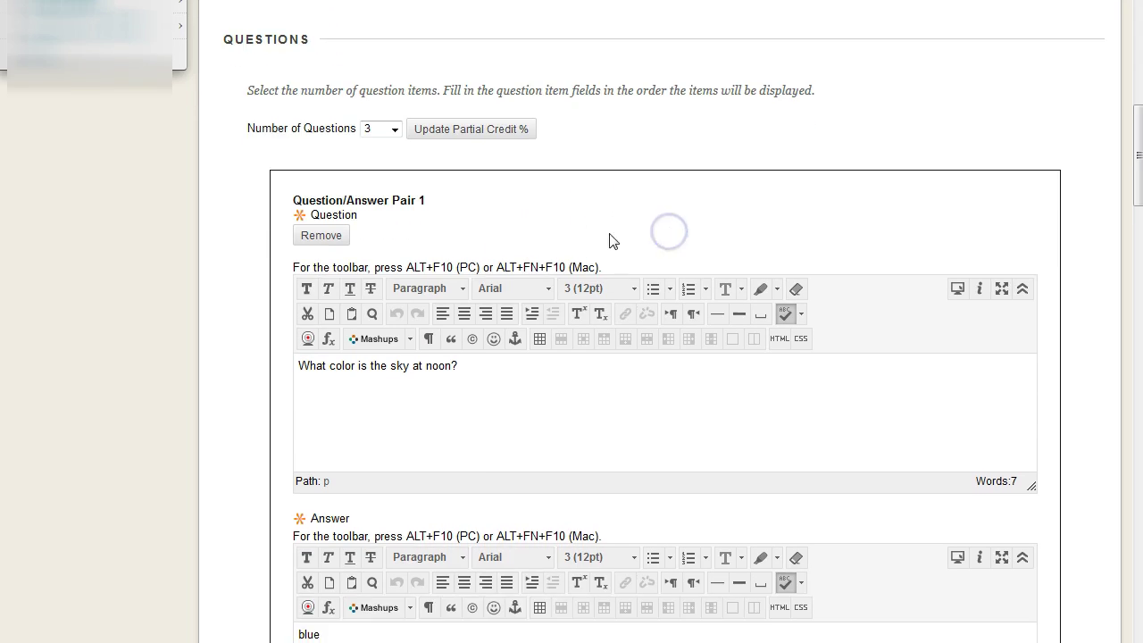
left_click(315, 238)
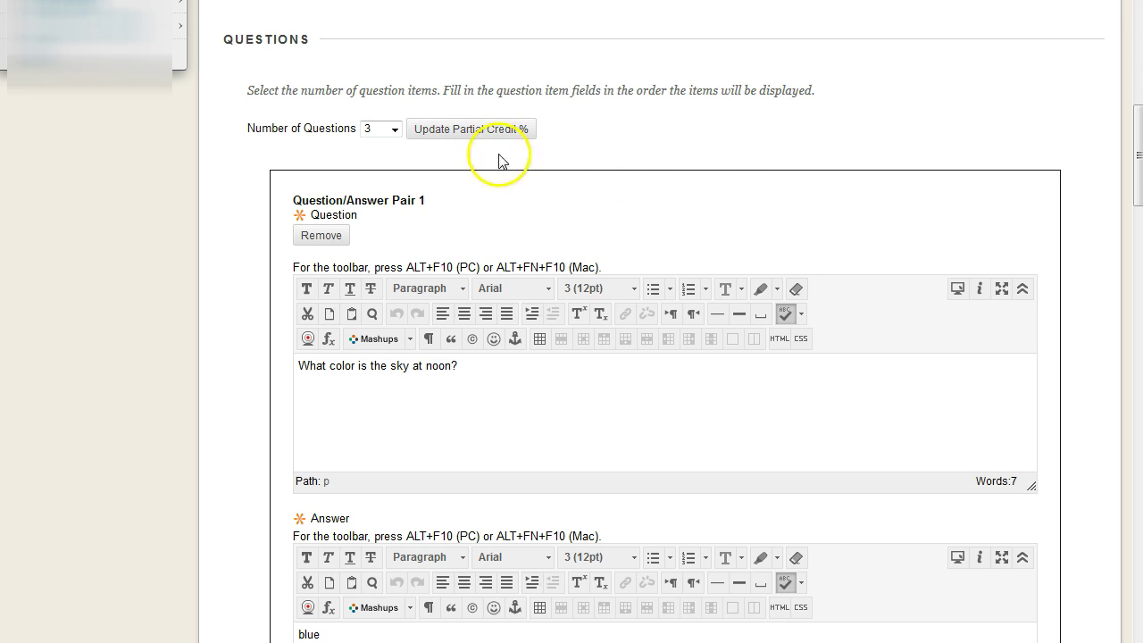
scroll(732, 134, "down", 1)
scroll(732, 134, "down", 4)
left_click(355, 373)
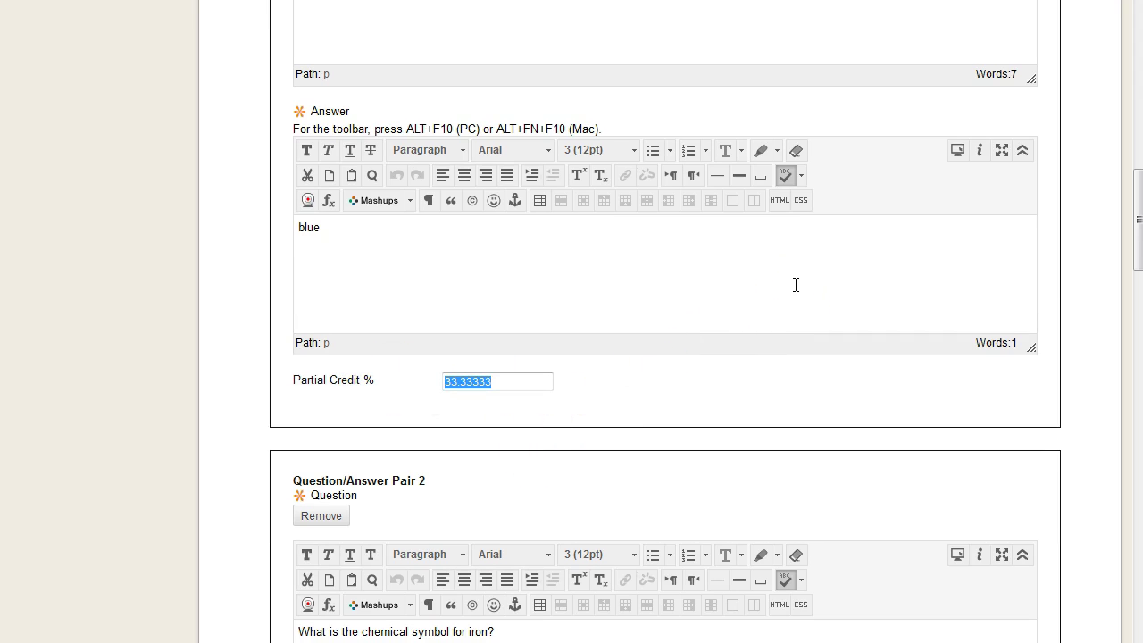
scroll(607, 263, "up", 5)
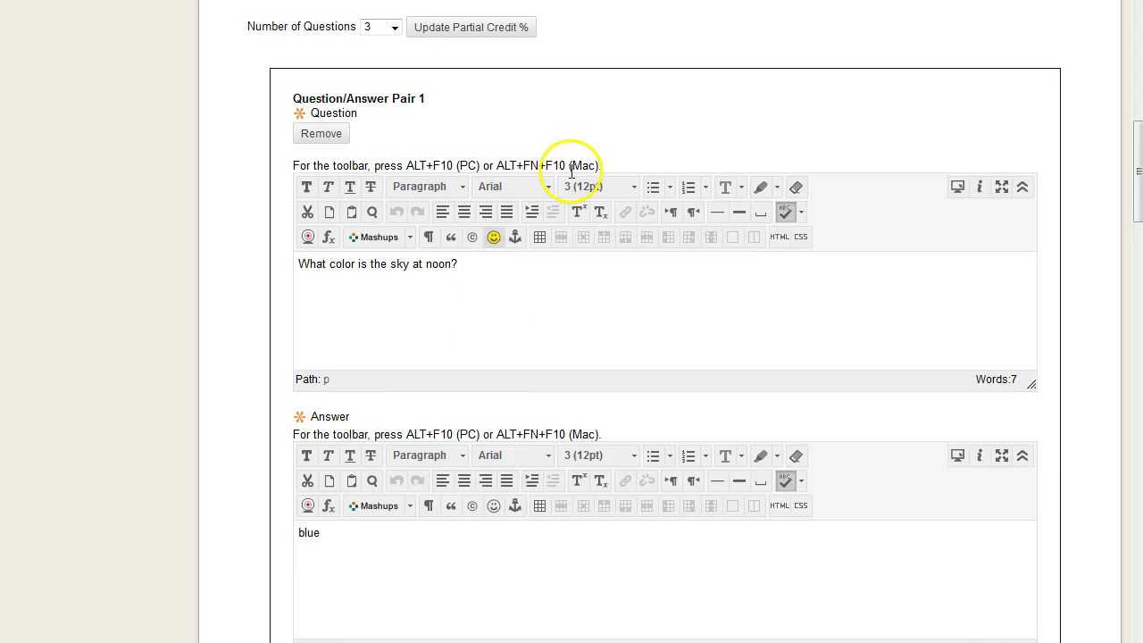
- Examine the question text, answer, reuse option and partial credit field of Question/Answer Pair 2
scroll(592, 224, "down", 2)
scroll(587, 223, "down", 7)
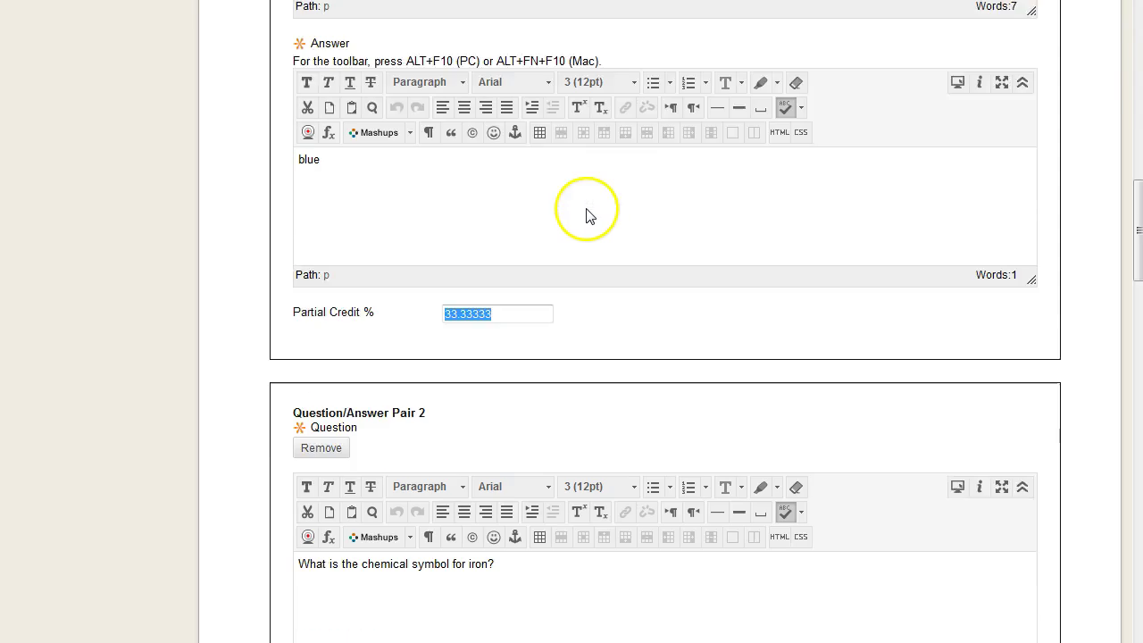
scroll(561, 245, "down", 1)
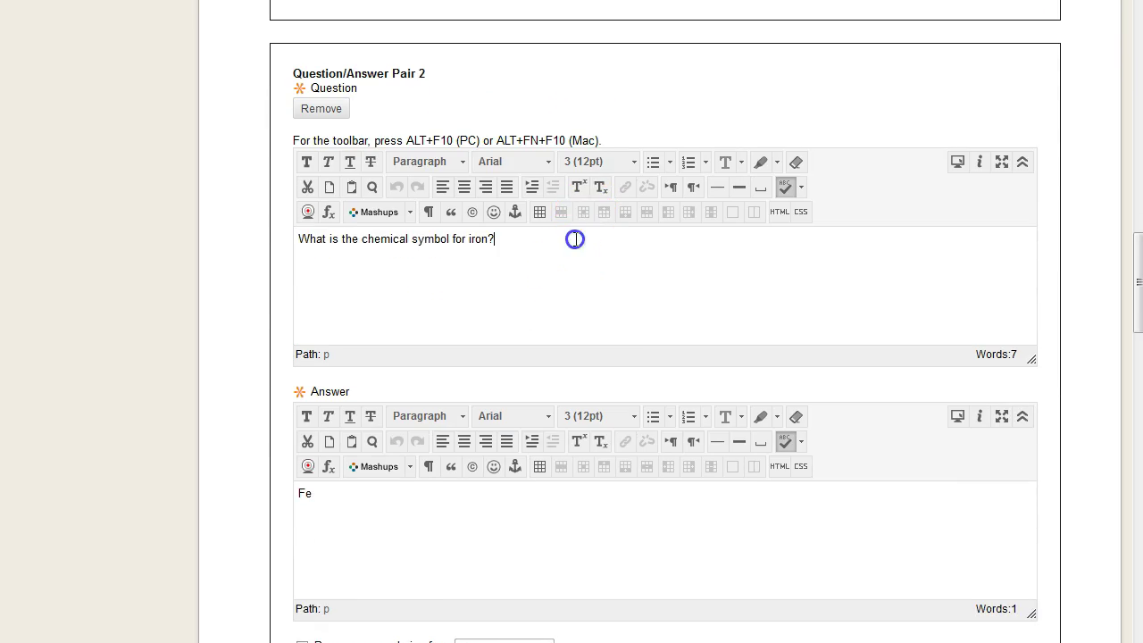
left_click_drag(574, 238, 163, 250)
left_click_drag(395, 515, 266, 517)
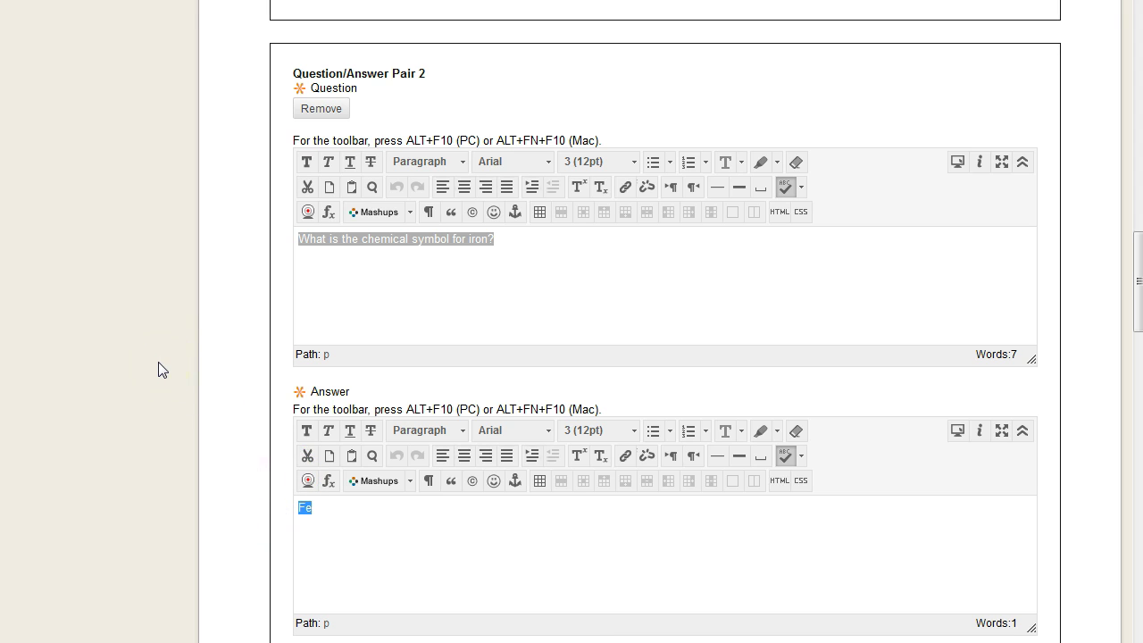
scroll(160, 348, "down", 6)
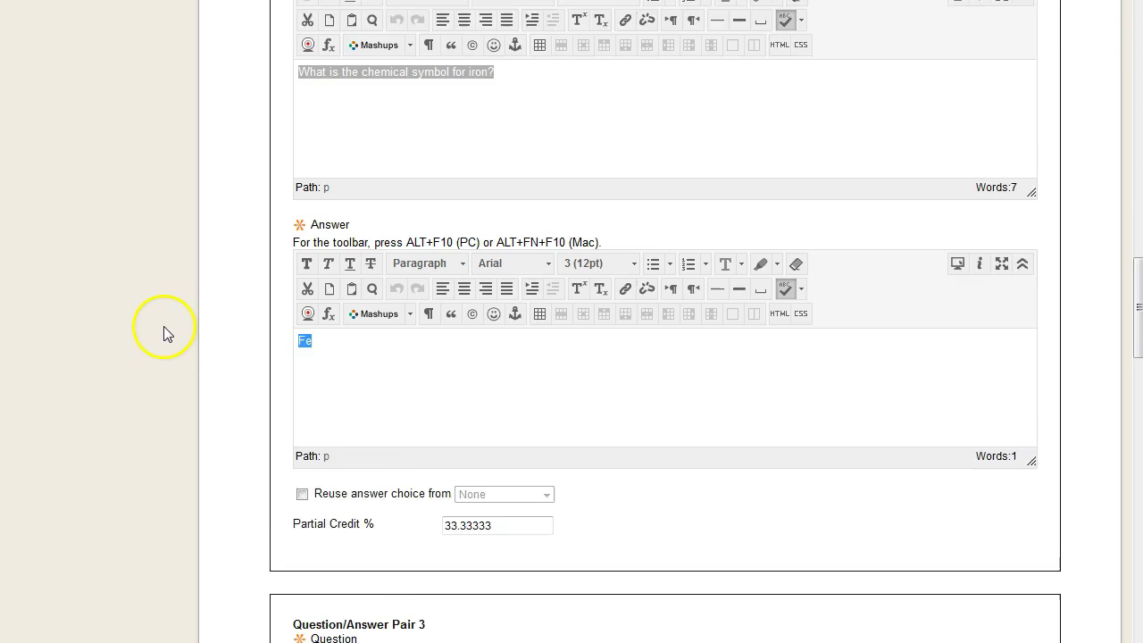
- Compare the Cobalt question in Pair 3 with Pair 2, checking how each pair's option to reuse an answer choice is set
left_click(466, 468)
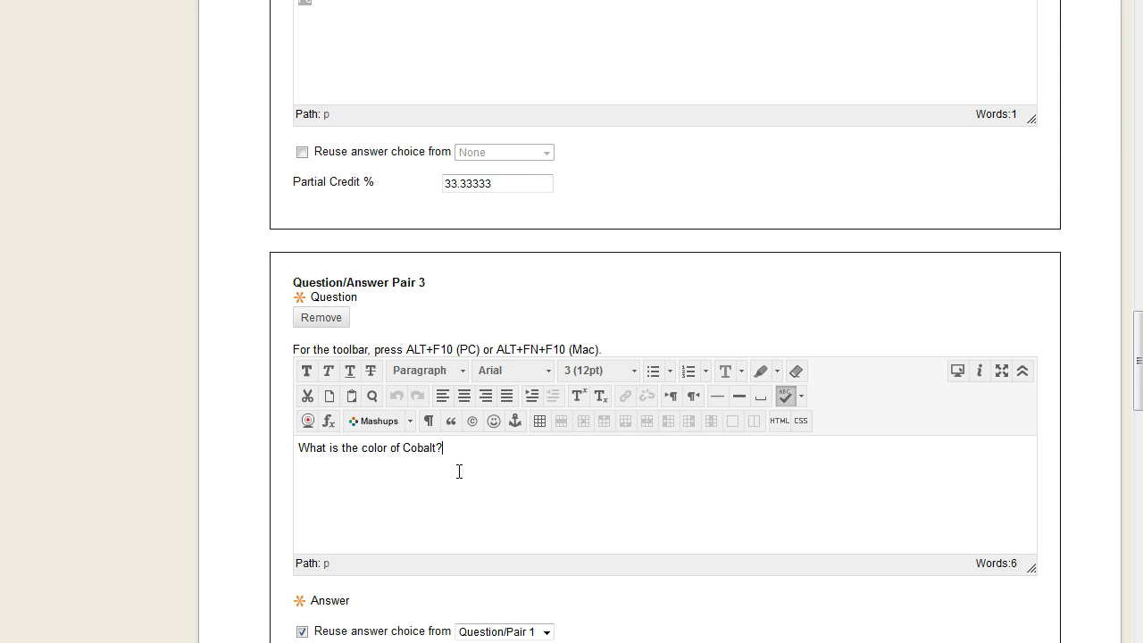
scroll(459, 473, "up", 6)
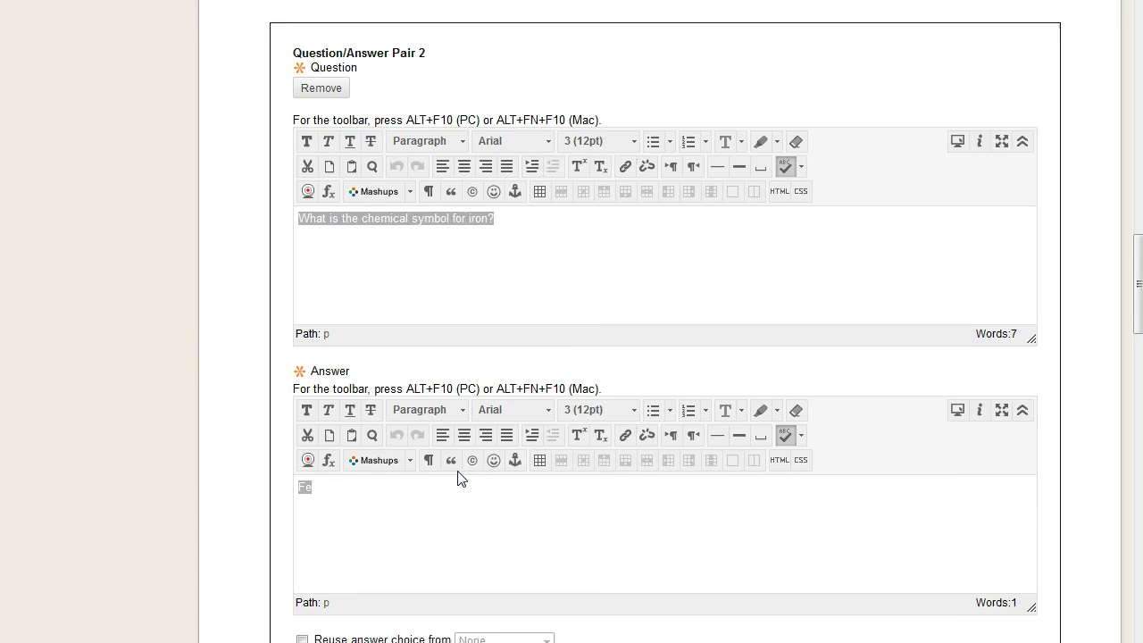
left_click(520, 289)
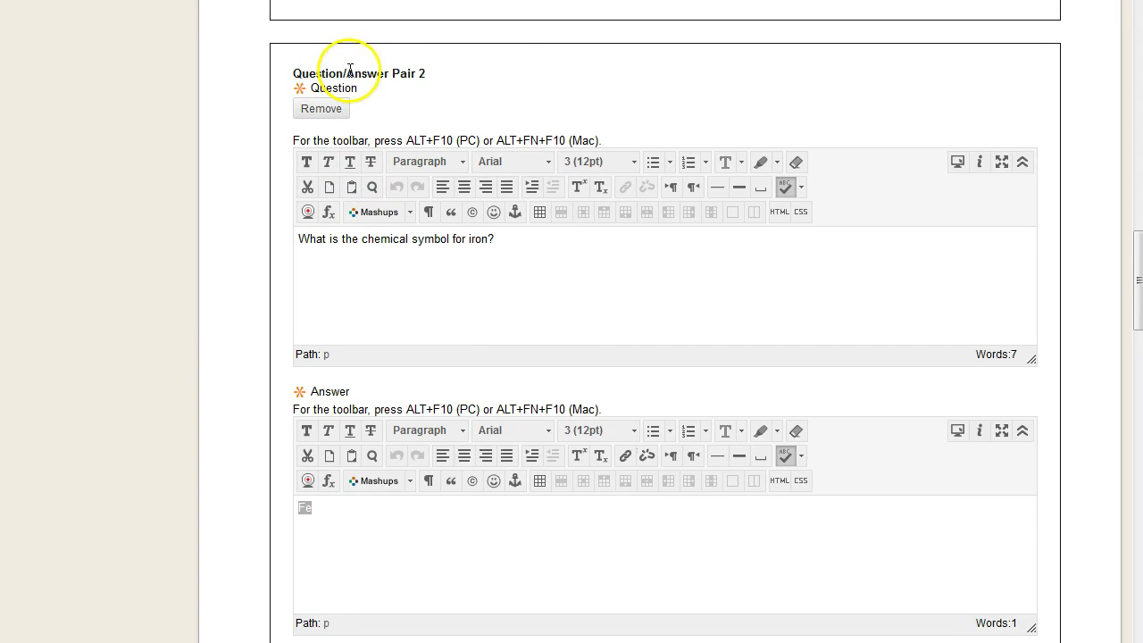
scroll(416, 253, "down", 3)
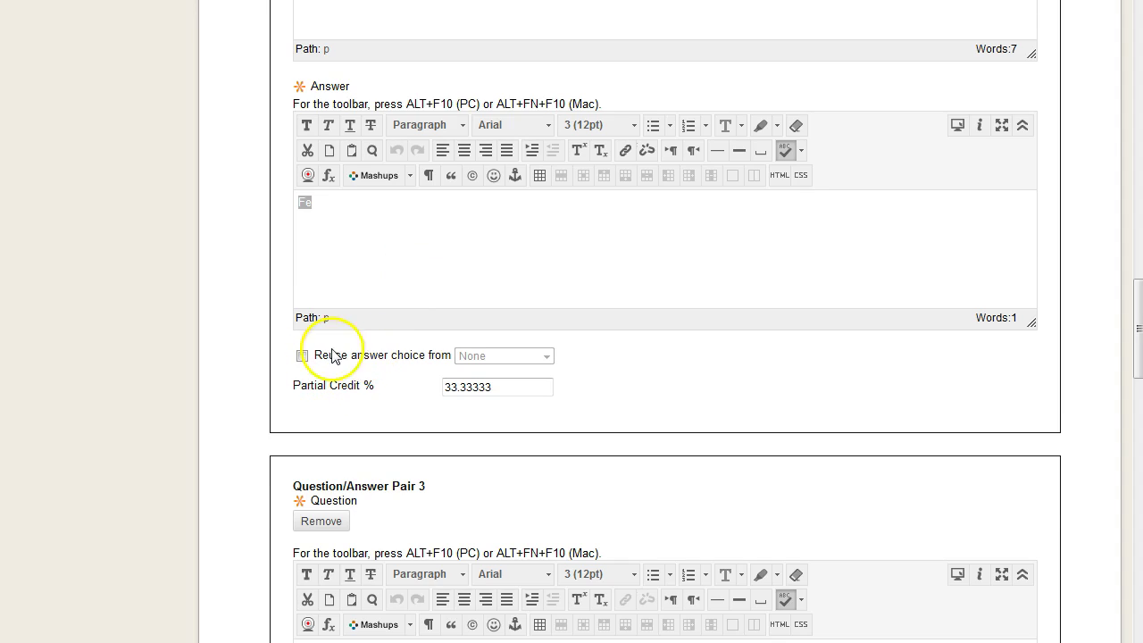
scroll(397, 366, "down", 5)
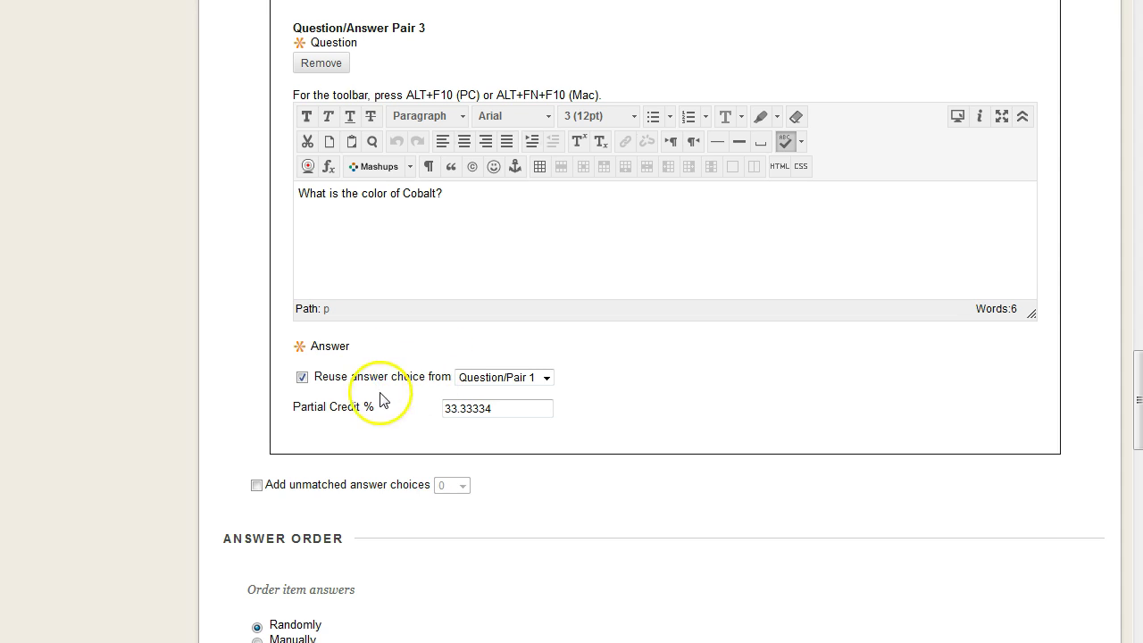
- Review the Cobalt question in Pair 3 against the question and answer in Question/Answer Pair 1
scroll(301, 388, "up", 1)
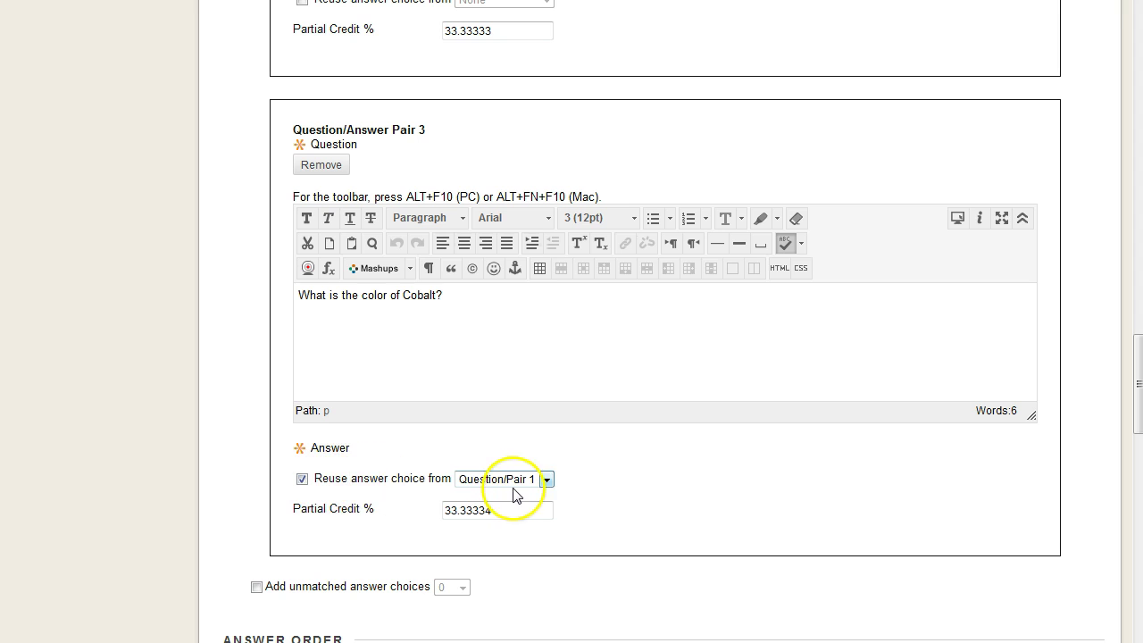
left_click_drag(500, 301, 274, 300)
left_click(518, 308)
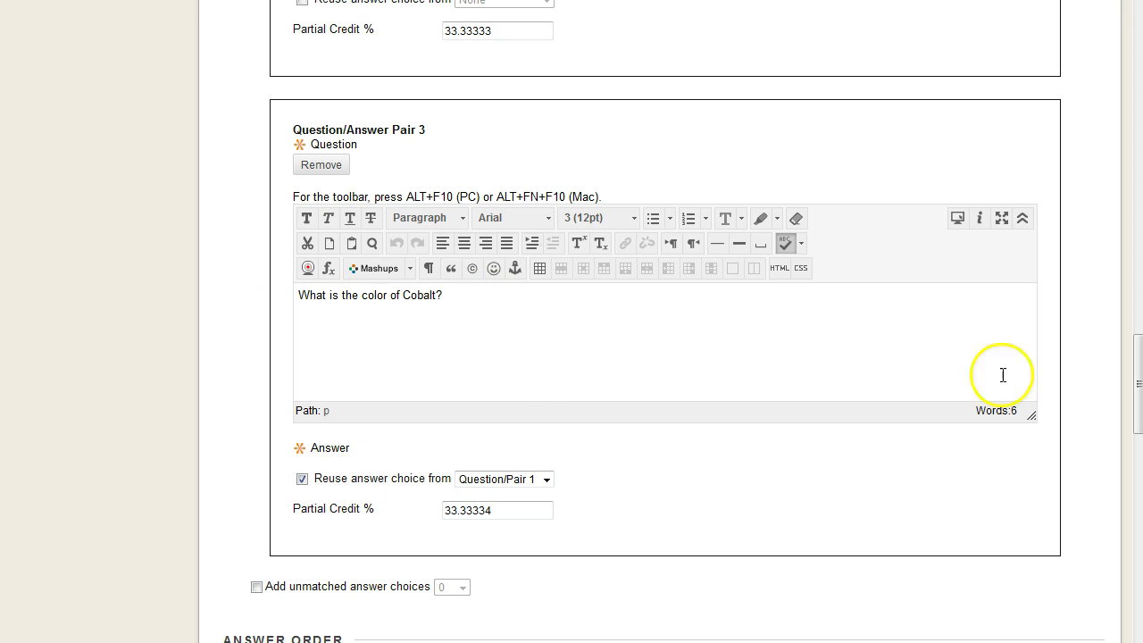
left_click_drag(1138, 375, 1110, 168)
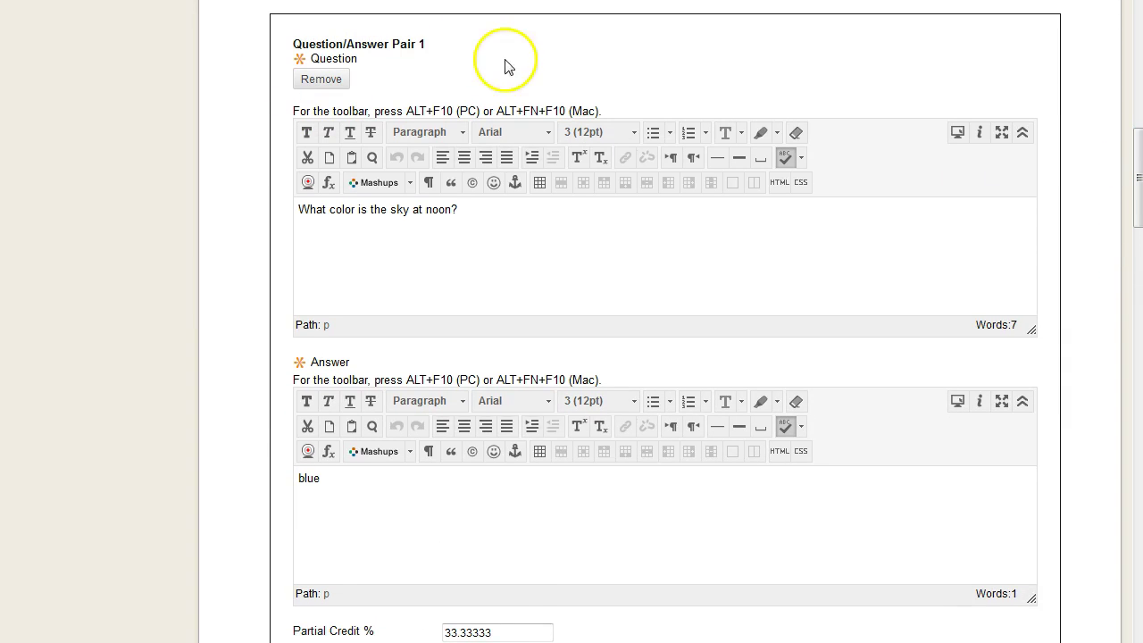
- Choose Question/Pair 1 as the source of the reused answer choice for Question/Answer Pair 3
left_click_drag(1135, 170, 1130, 393)
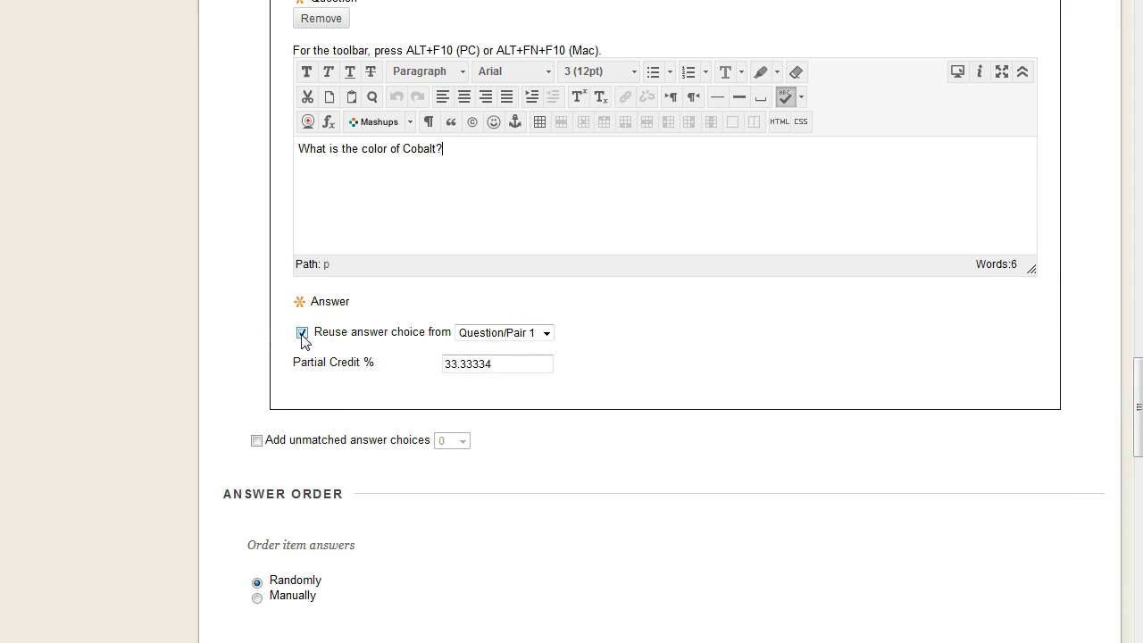
left_click(546, 332)
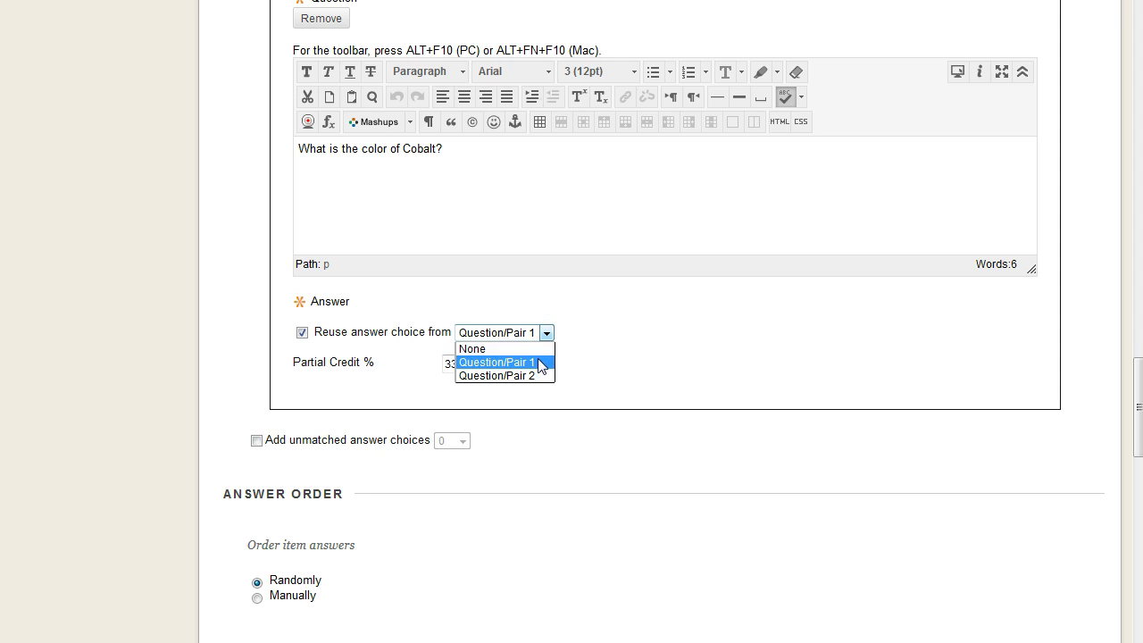
left_click(541, 362)
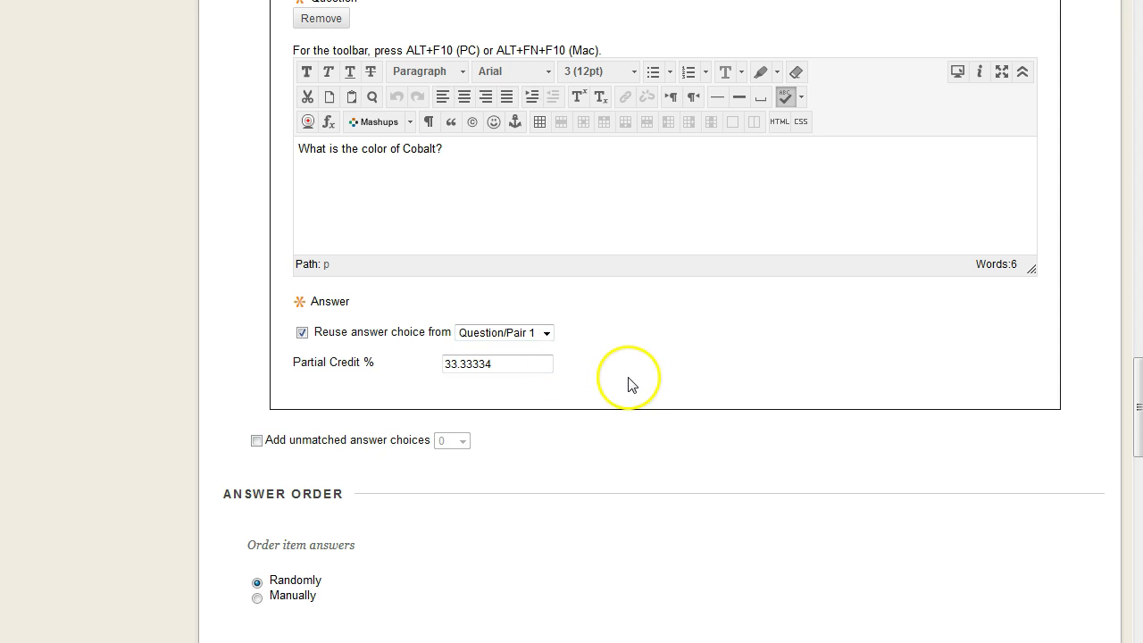
- Look through the sections below the question pairs, including answer order, response feedback, and categories and keywords
scroll(723, 461, "up", 7)
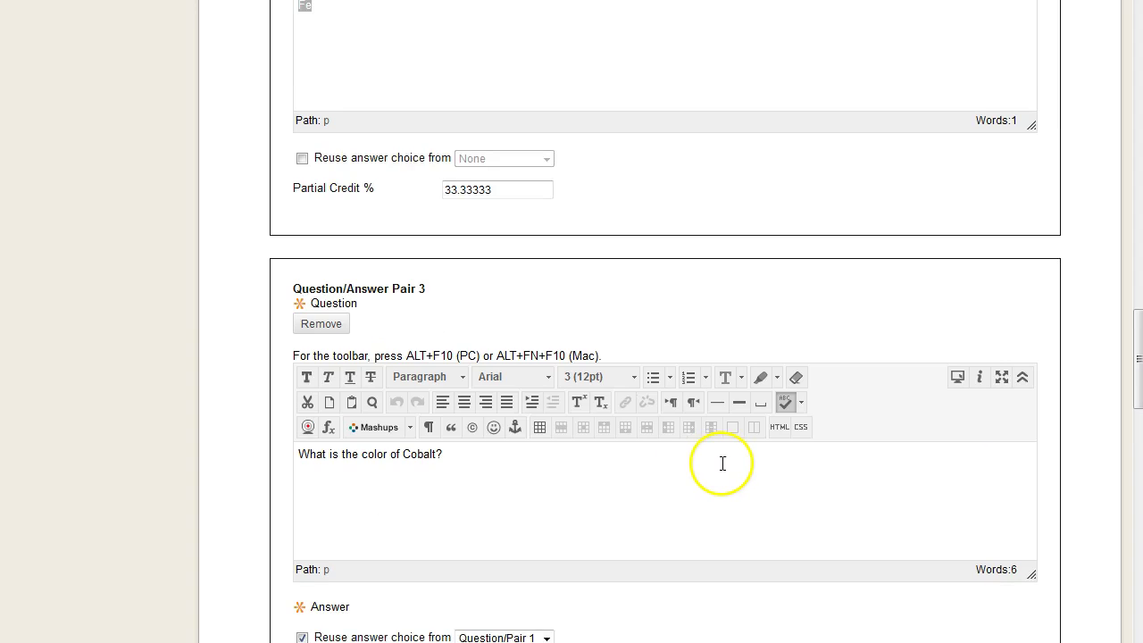
scroll(728, 463, "down", 5)
scroll(732, 456, "down", 8)
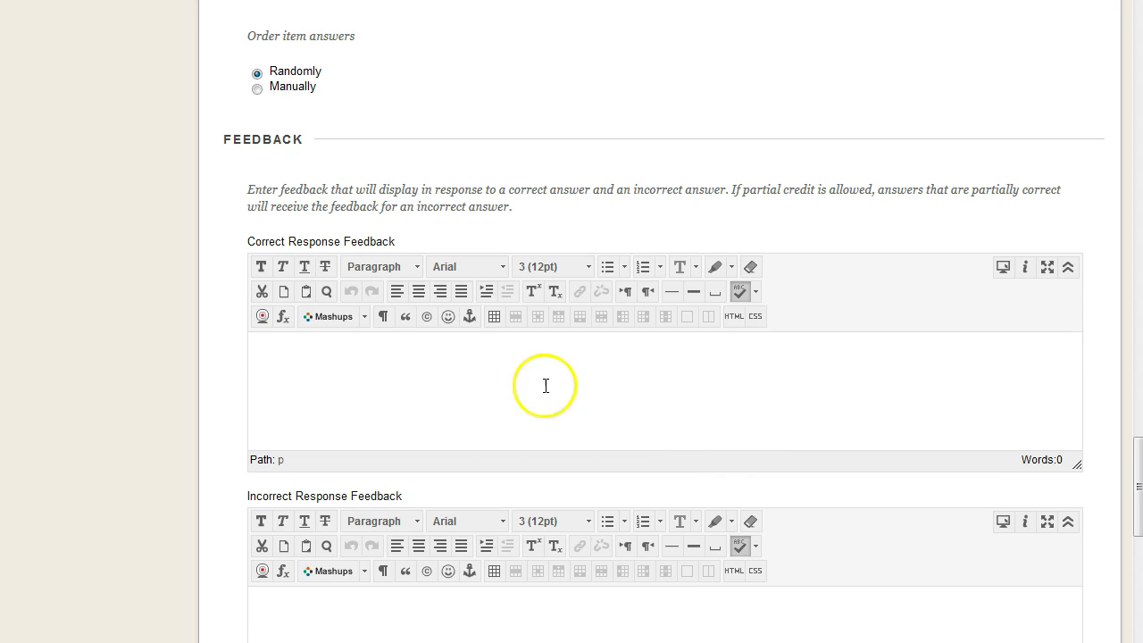
left_click(573, 386)
scroll(668, 361, "down", 6)
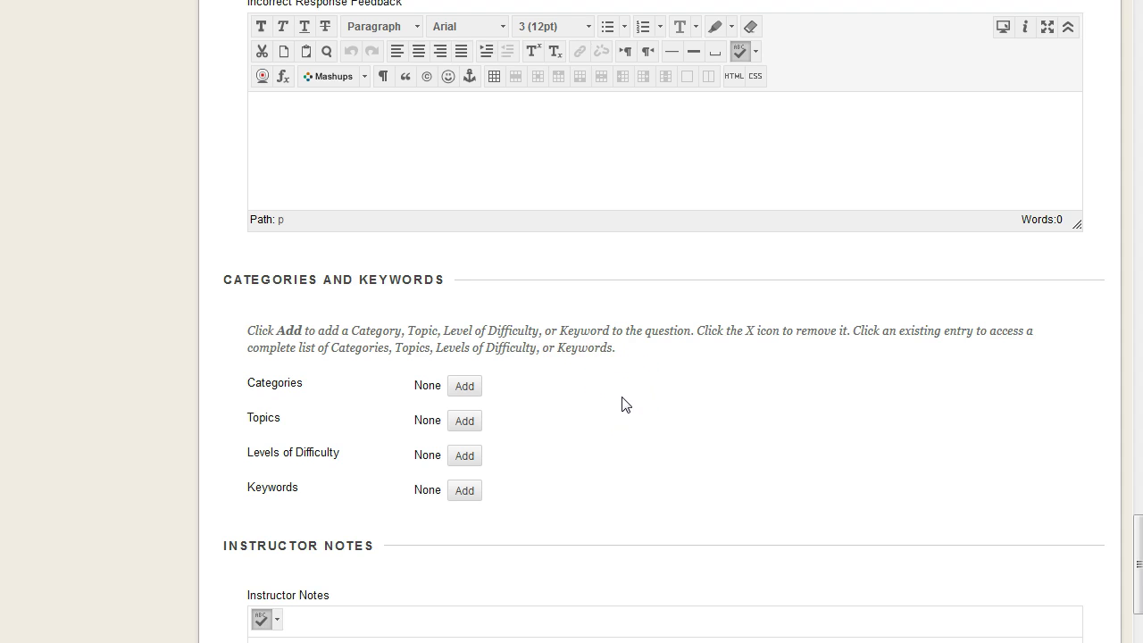
- Review the matching question's instruction text, scoring and numbering options, and its first two question/answer pairs
scroll(622, 404, "up", 15)
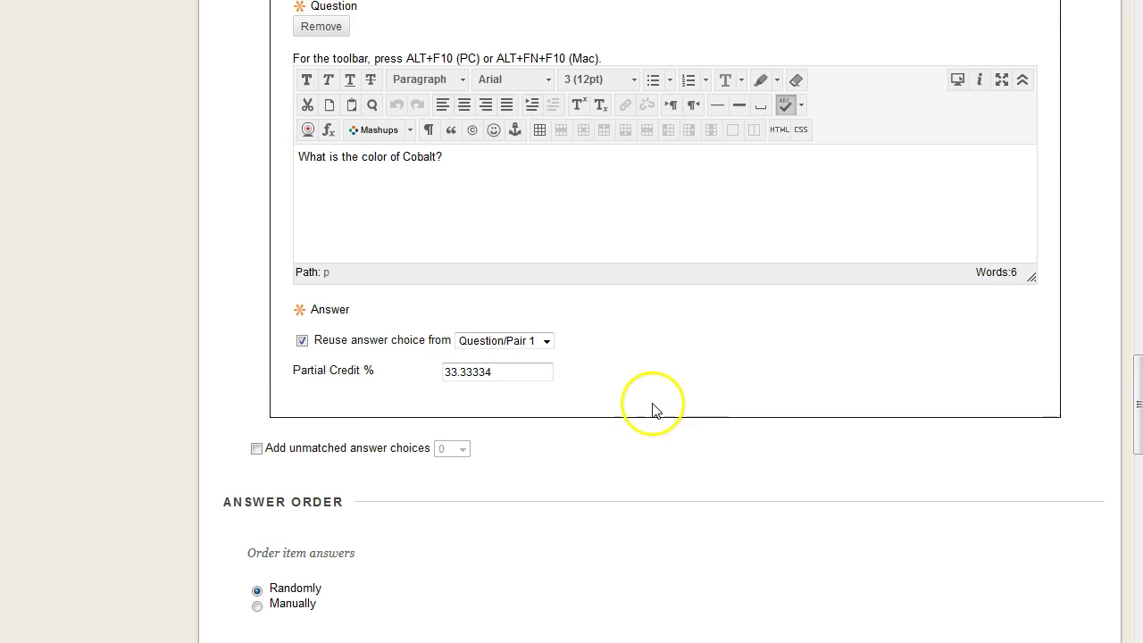
scroll(736, 196, "up", 12)
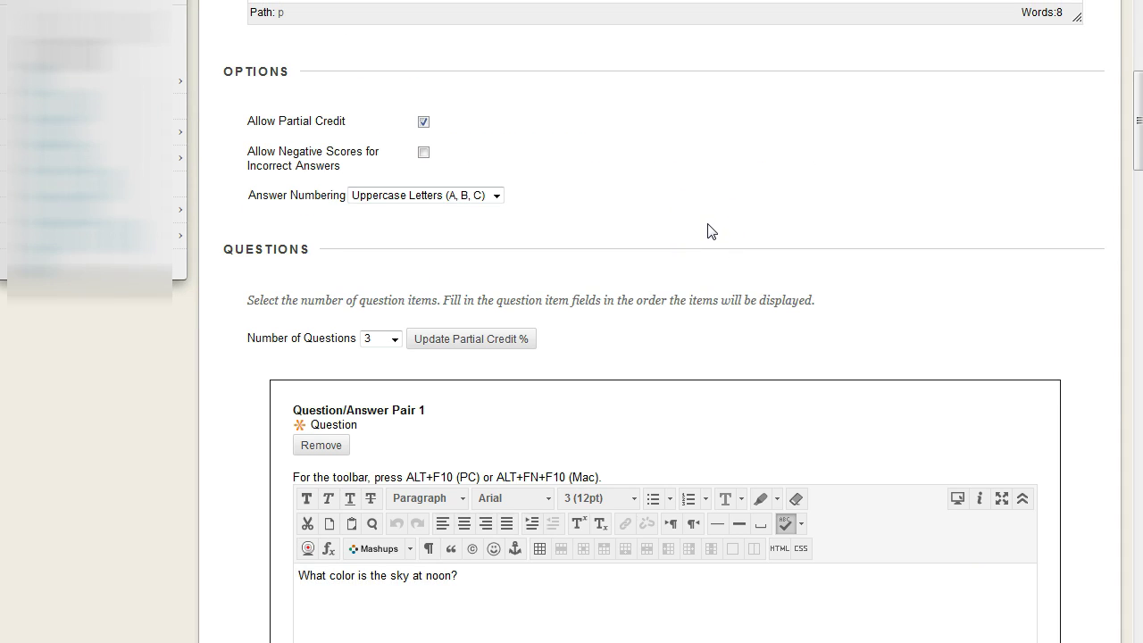
scroll(712, 231, "up", 7)
scroll(711, 230, "down", 11)
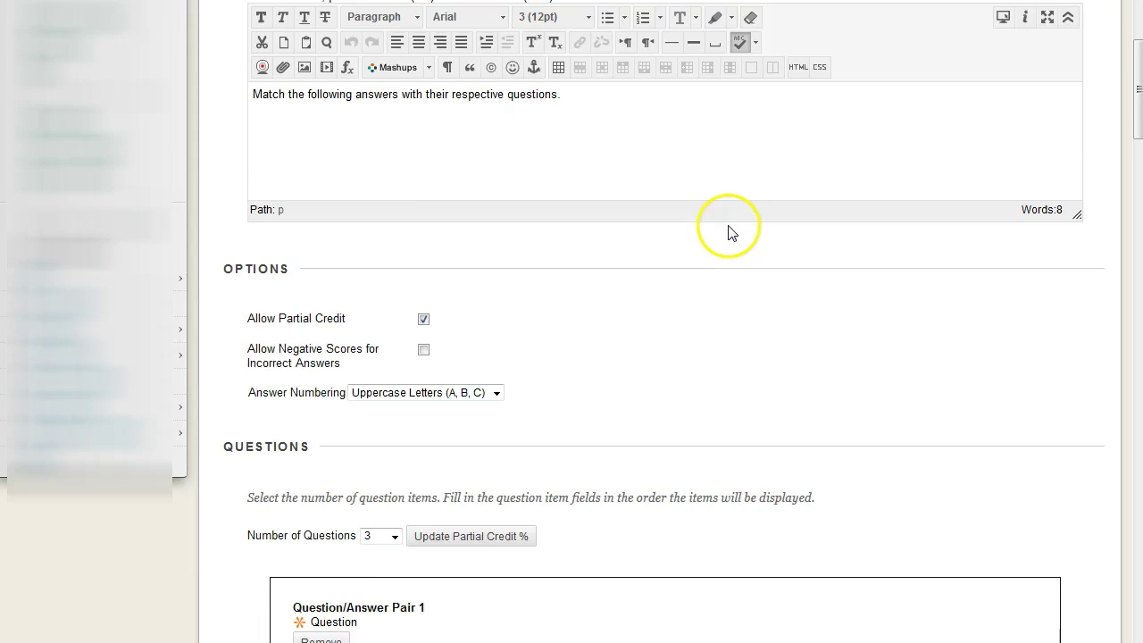
scroll(727, 232, "down", 11)
scroll(746, 241, "up", 8)
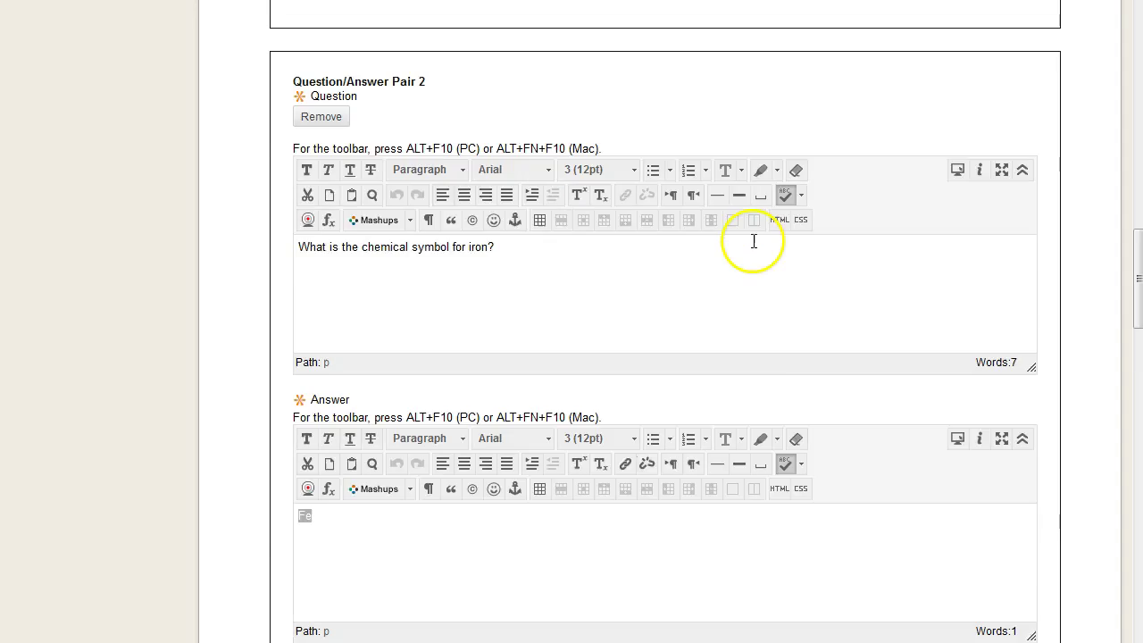
scroll(746, 237, "up", 5)
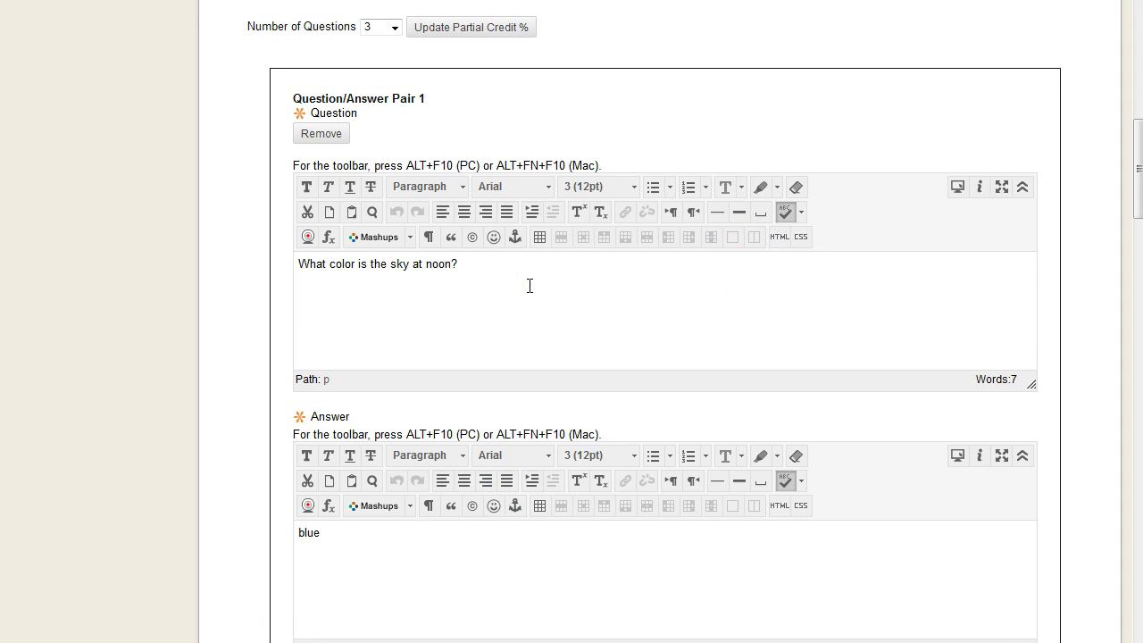
- Examine the iron question in Pair 2 and the sources available for reusing an answer in Pair 3, leaving the selection unchanged
scroll(561, 348, "down", 8)
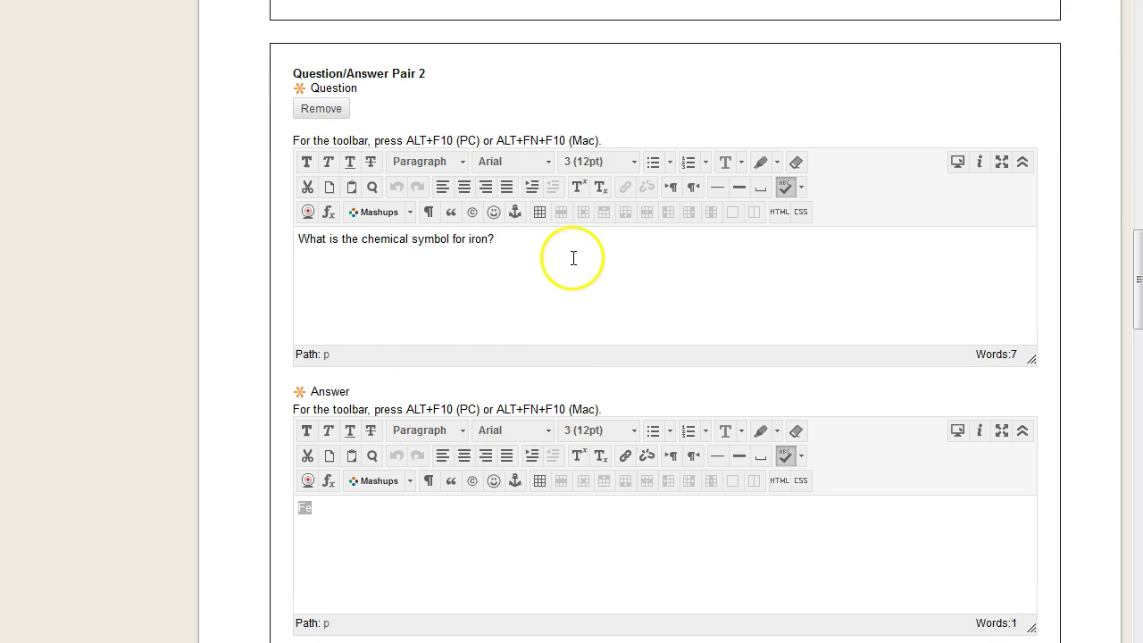
scroll(577, 263, "down", 7)
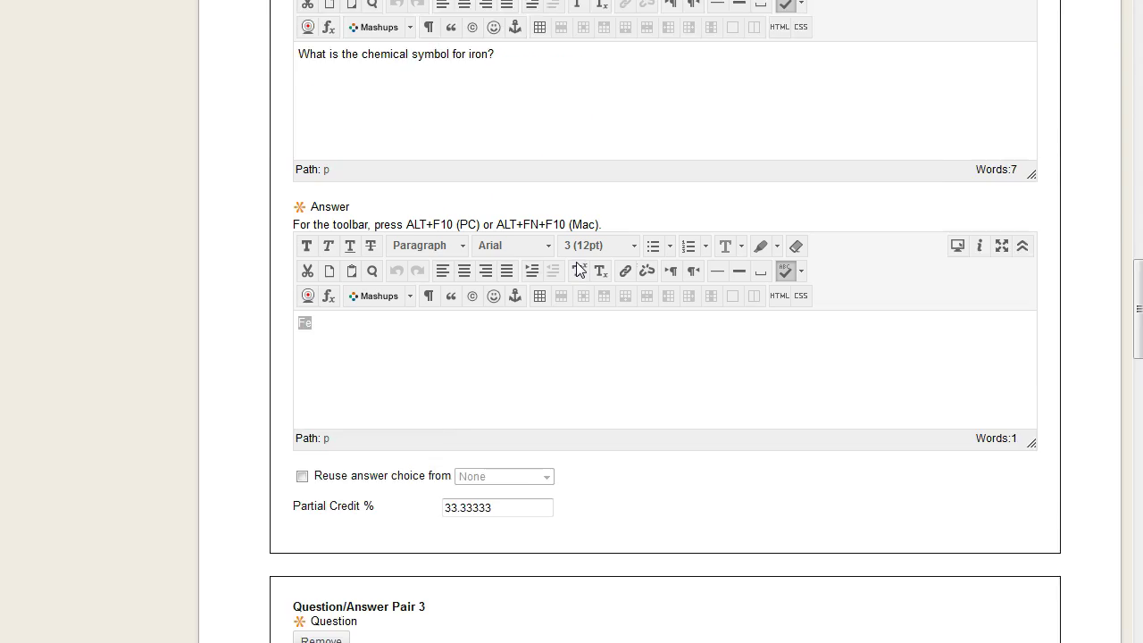
scroll(625, 314, "down", 3)
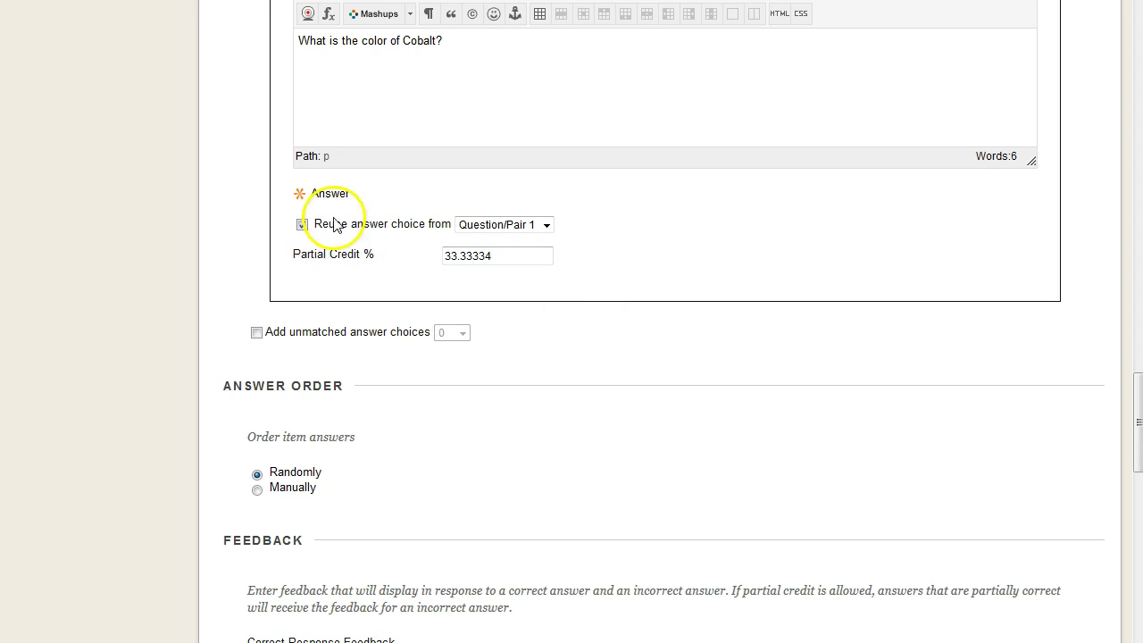
left_click(546, 226)
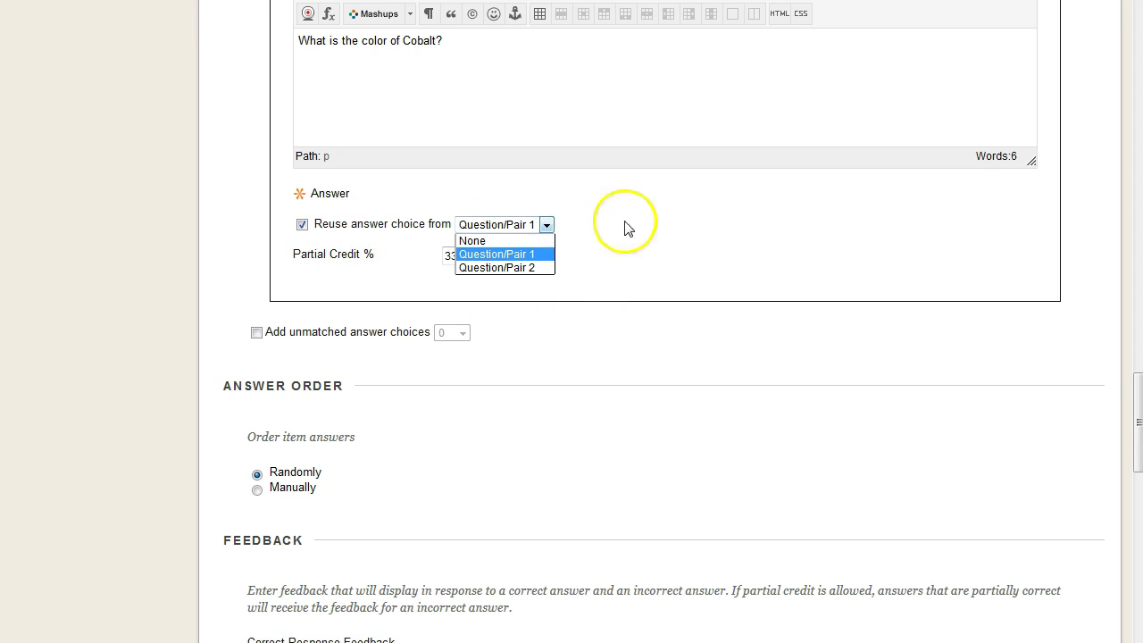
left_click(661, 223)
- Check the answer order setting and the remaining sections of the matching question, and submit it
scroll(571, 357, "down", 3)
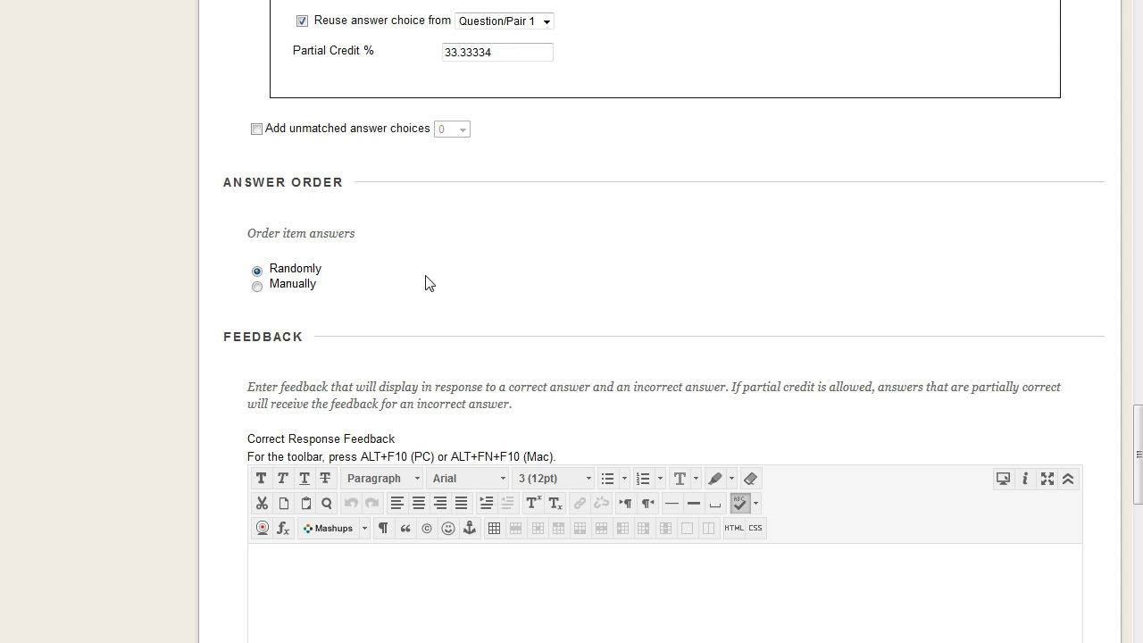
scroll(263, 378, "up", 11)
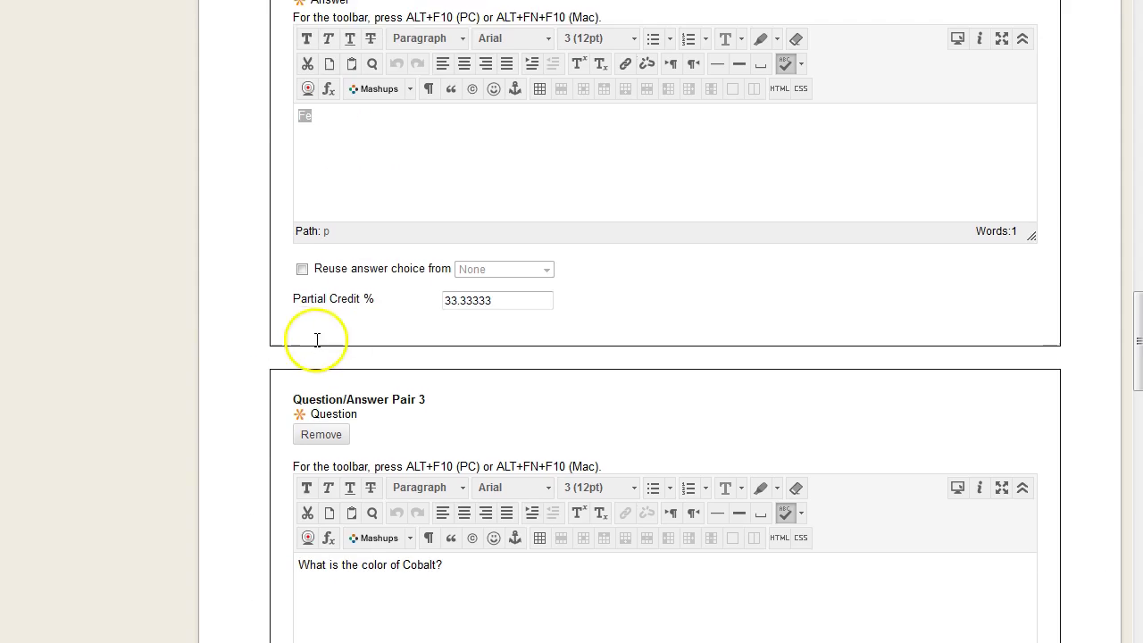
scroll(451, 348, "down", 11)
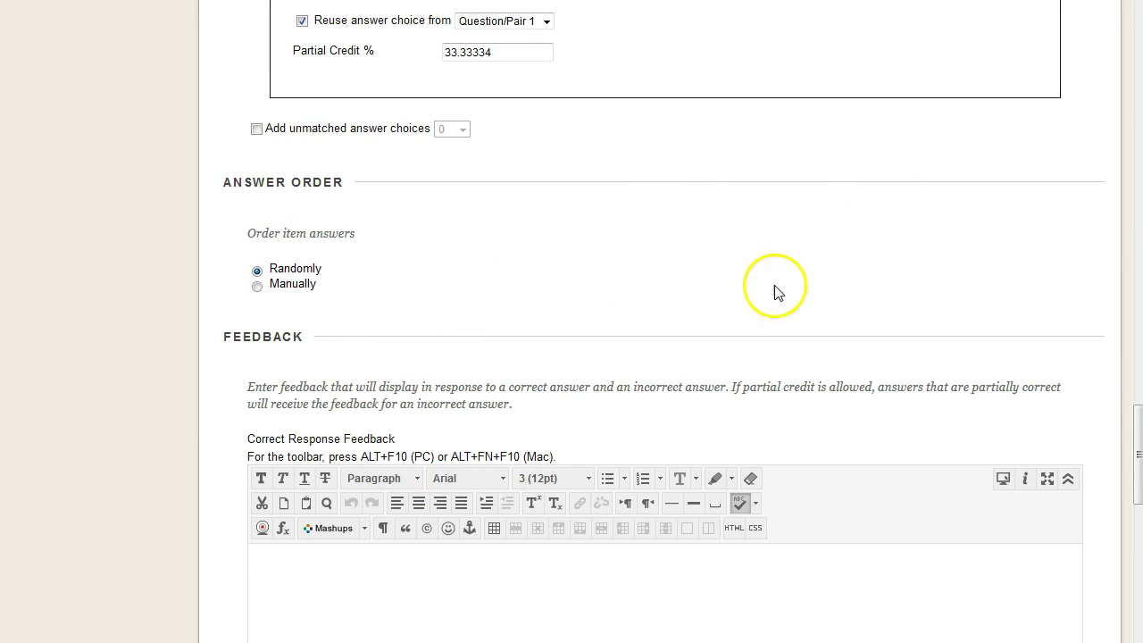
scroll(798, 259, "down", 2)
scroll(808, 272, "down", 8)
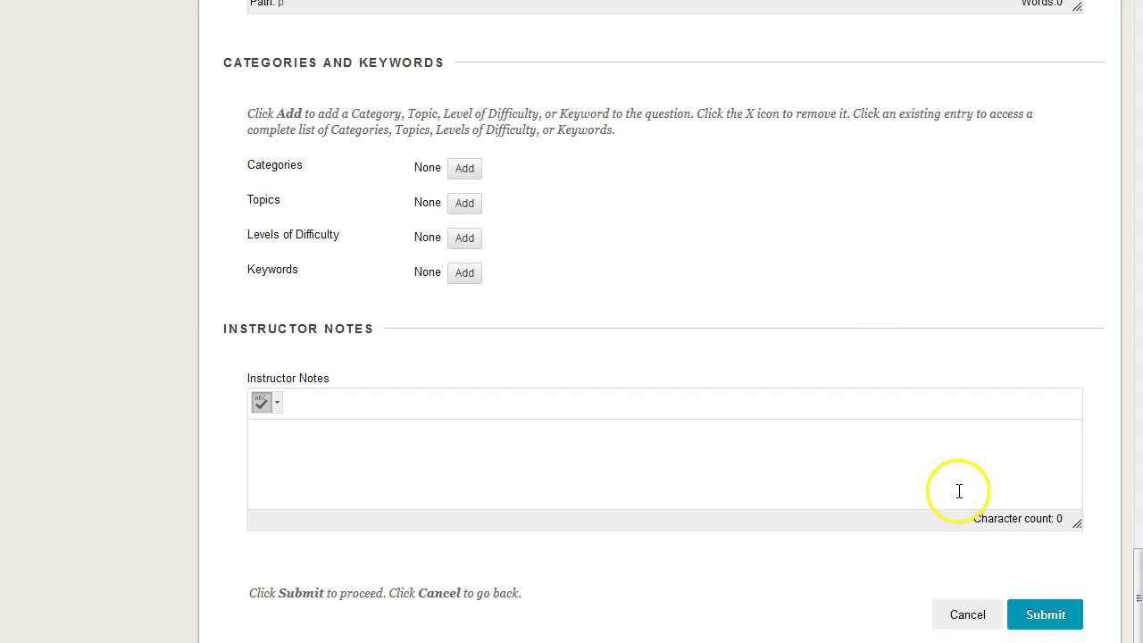
left_click(1072, 618)
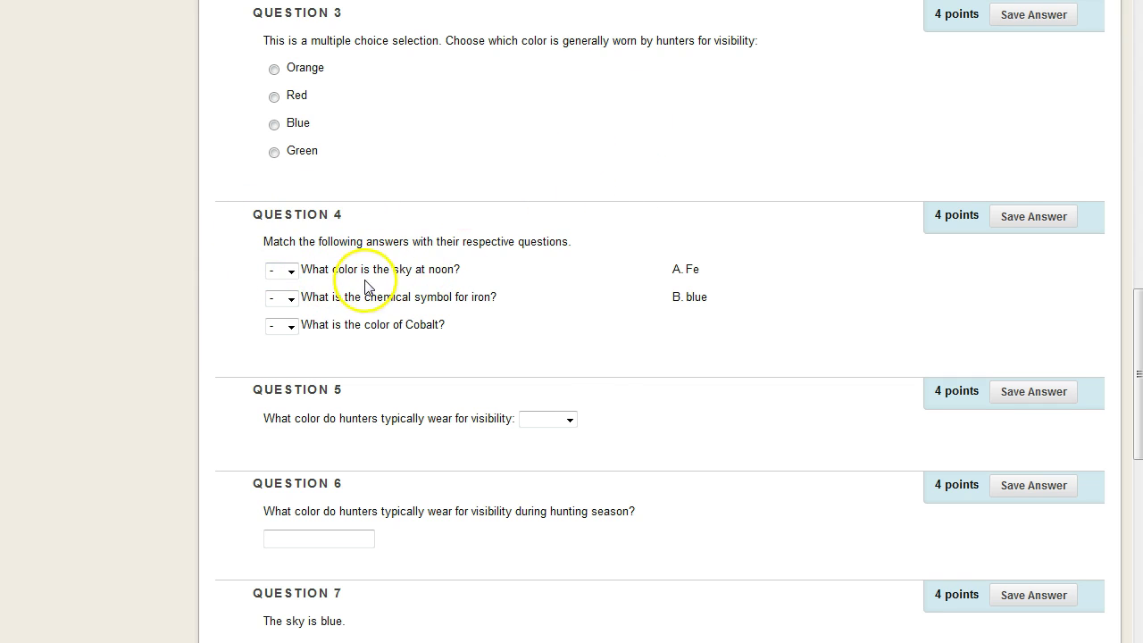
- Examine the sky prompt and the lettered answer choices of matching Question 4 in the student view
left_click_drag(460, 270, 309, 270)
left_click(310, 277)
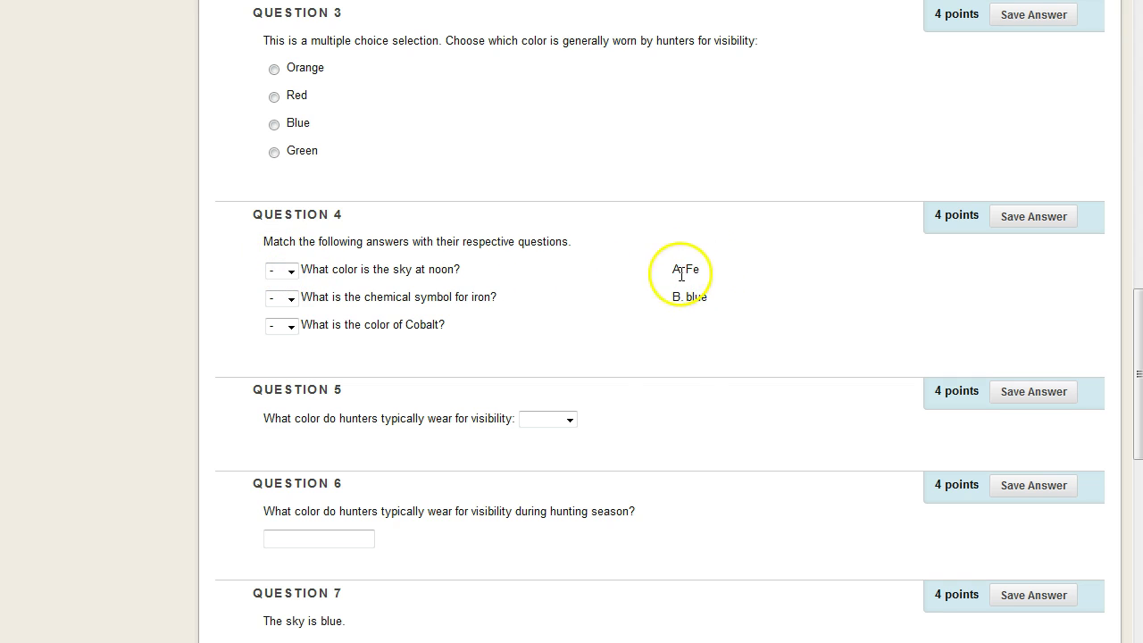
left_click_drag(684, 271, 724, 272)
left_click(689, 303)
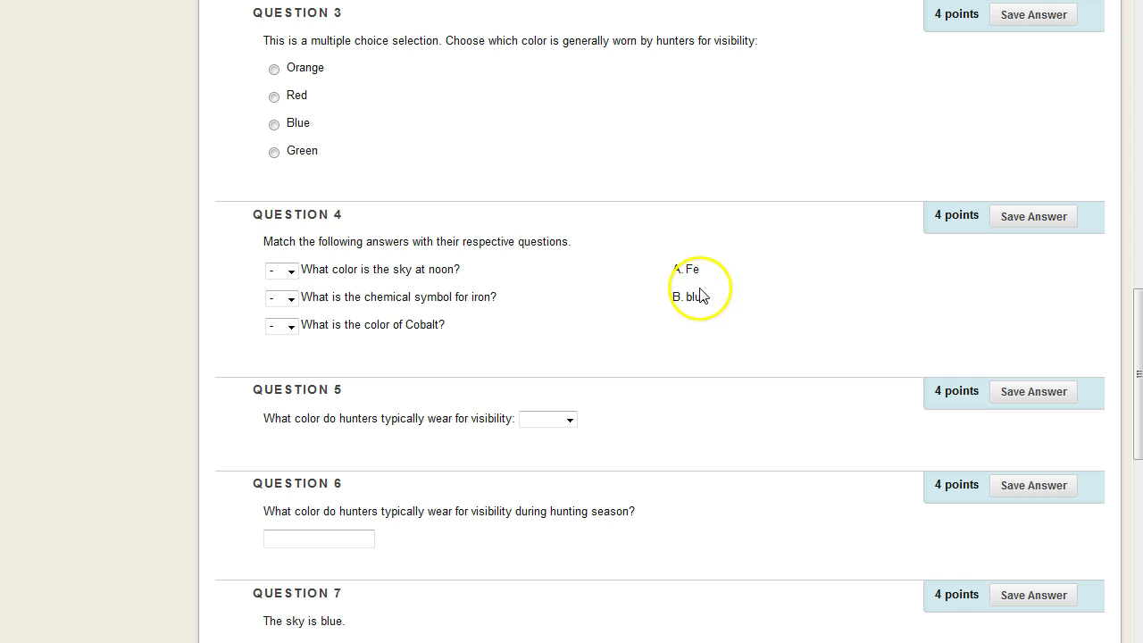
- Answer Question 4 by matching the sky question to B, the iron symbol question to A, and the Cobalt question to B
left_click(291, 271)
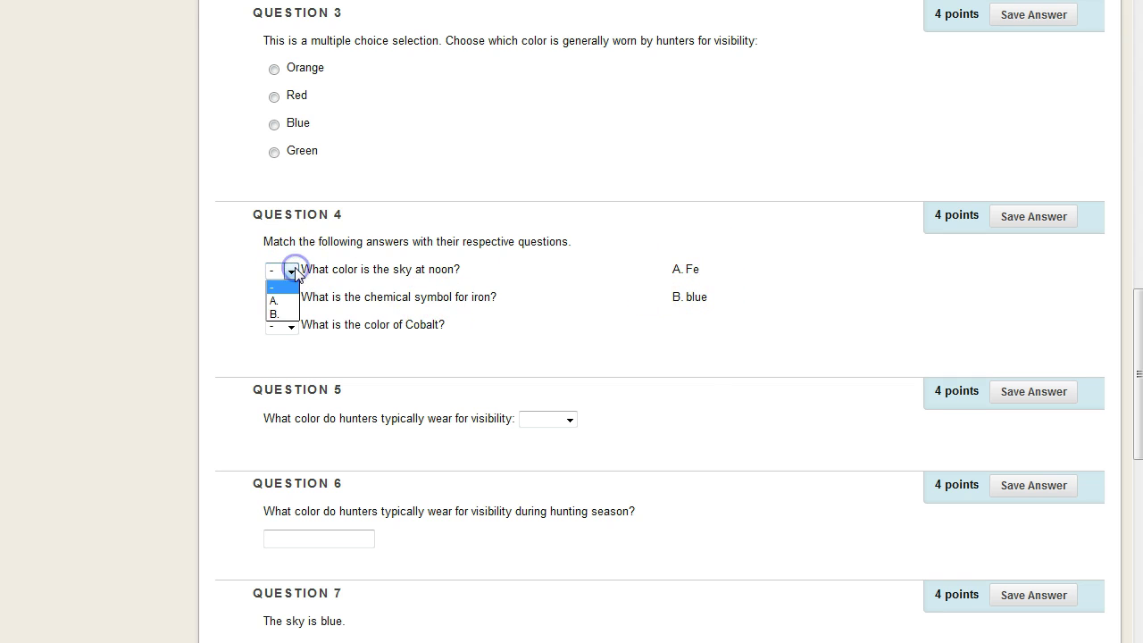
left_click(274, 313)
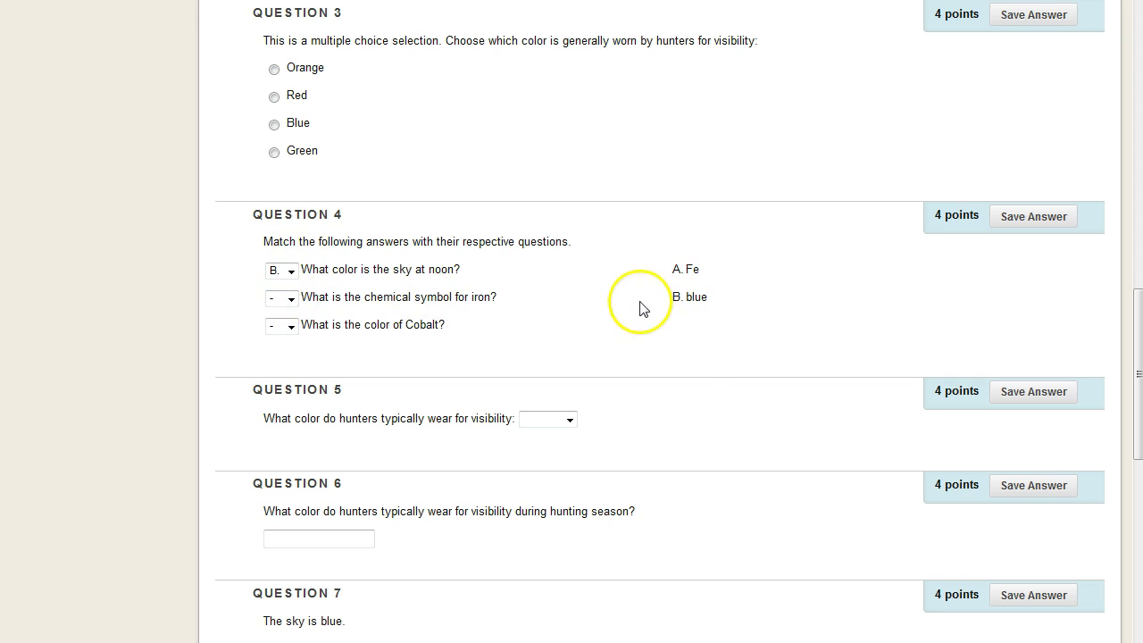
left_click_drag(314, 304, 485, 293)
left_click(628, 291)
left_click(290, 298)
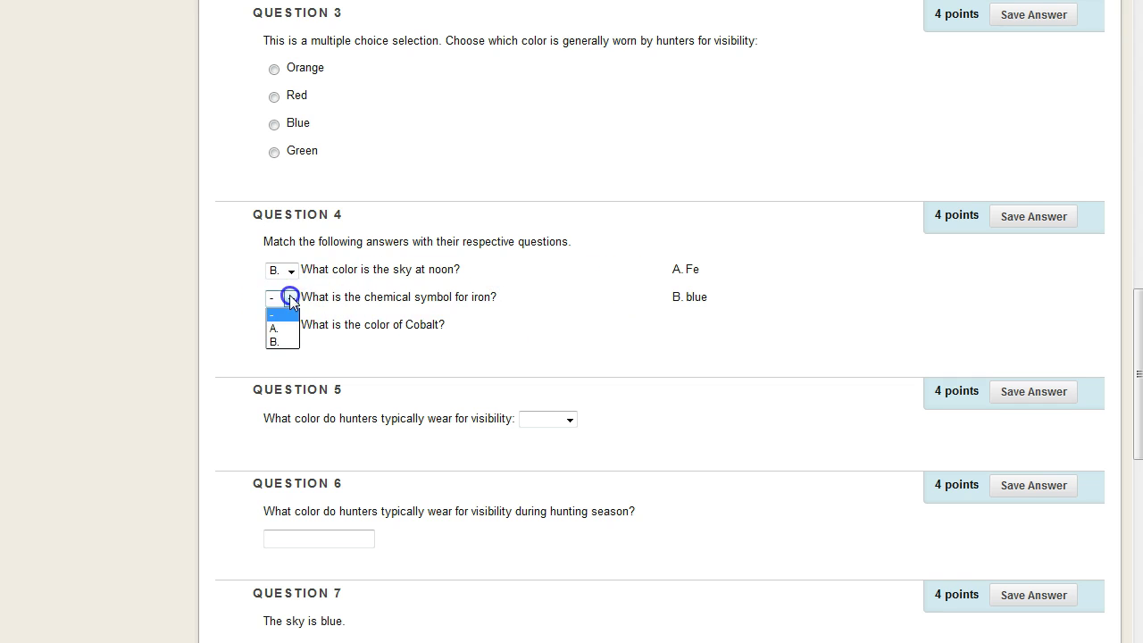
left_click(282, 328)
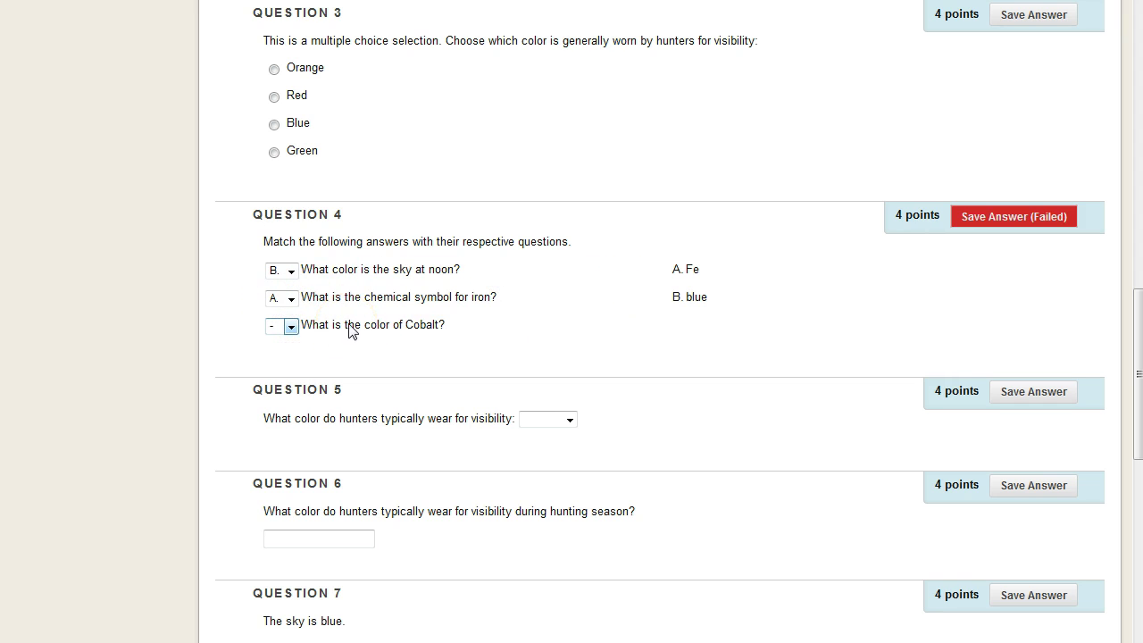
left_click(292, 327)
left_click(280, 366)
- Compare the Cobalt and sky prompts with their shared answer choice blue, and dismiss the answer-saving alert
left_click_drag(300, 326, 442, 329)
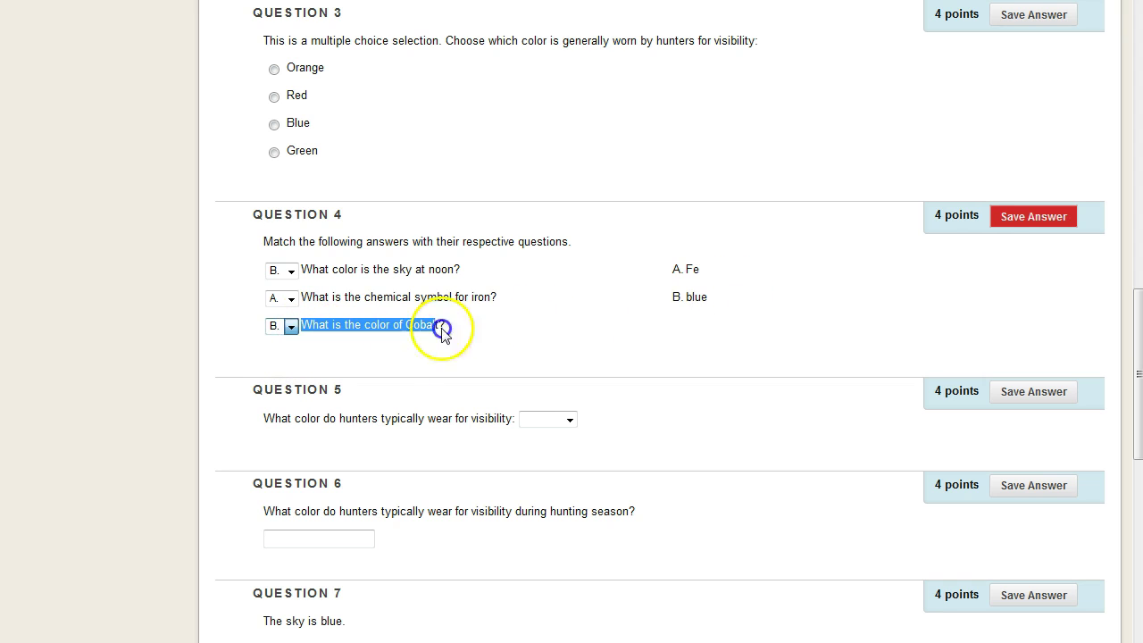
left_click_drag(313, 270, 471, 269)
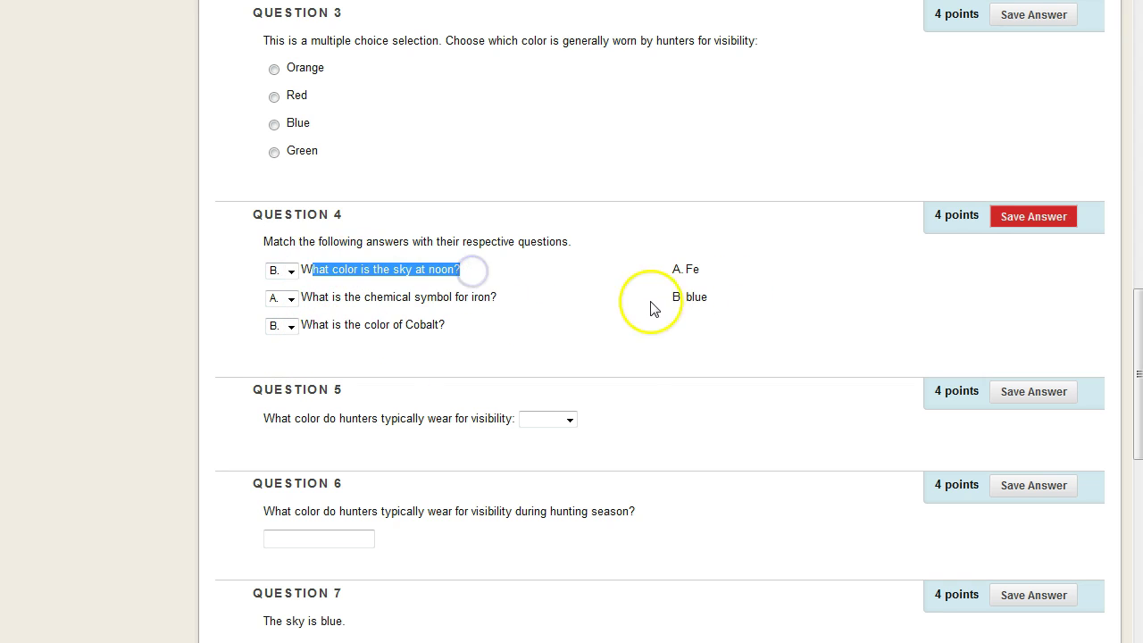
left_click_drag(652, 308, 725, 298)
left_click(741, 301)
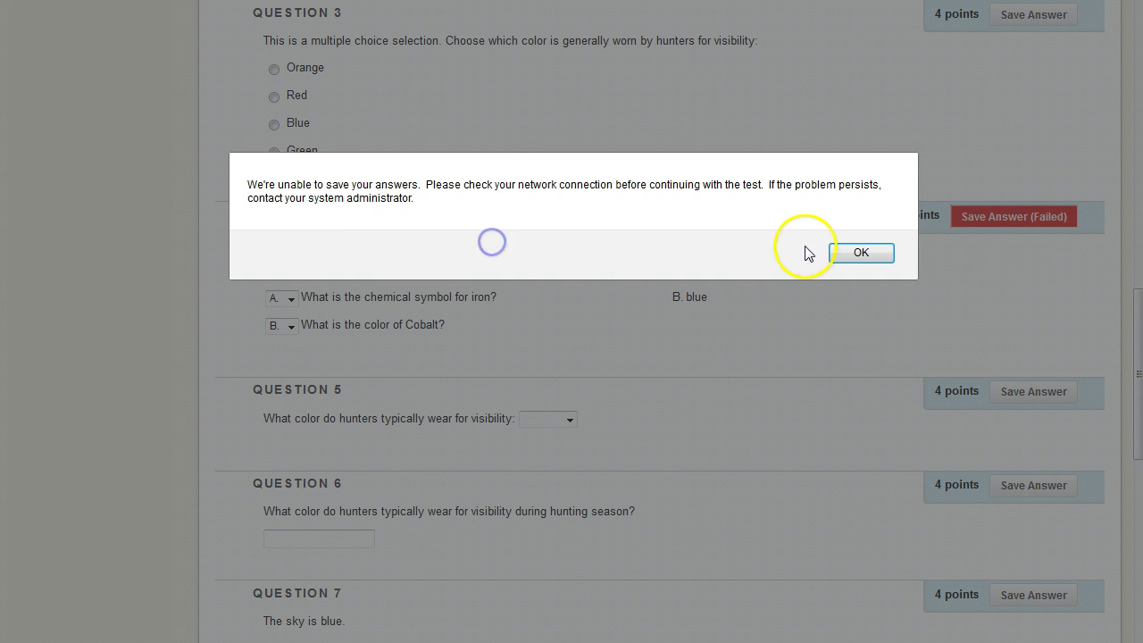
left_click(854, 250)
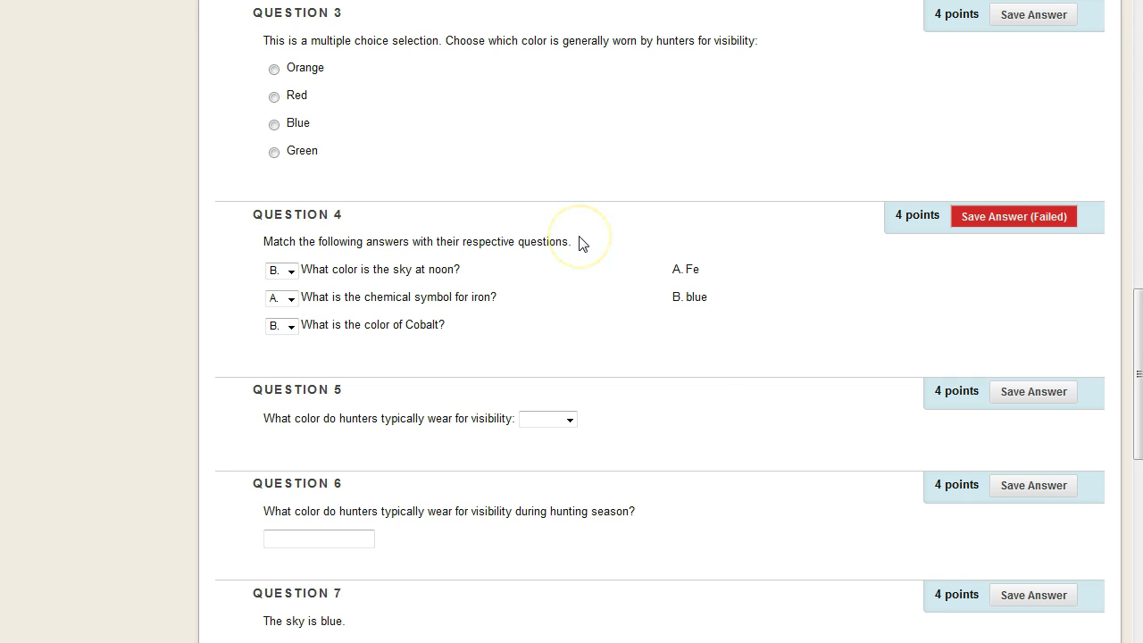